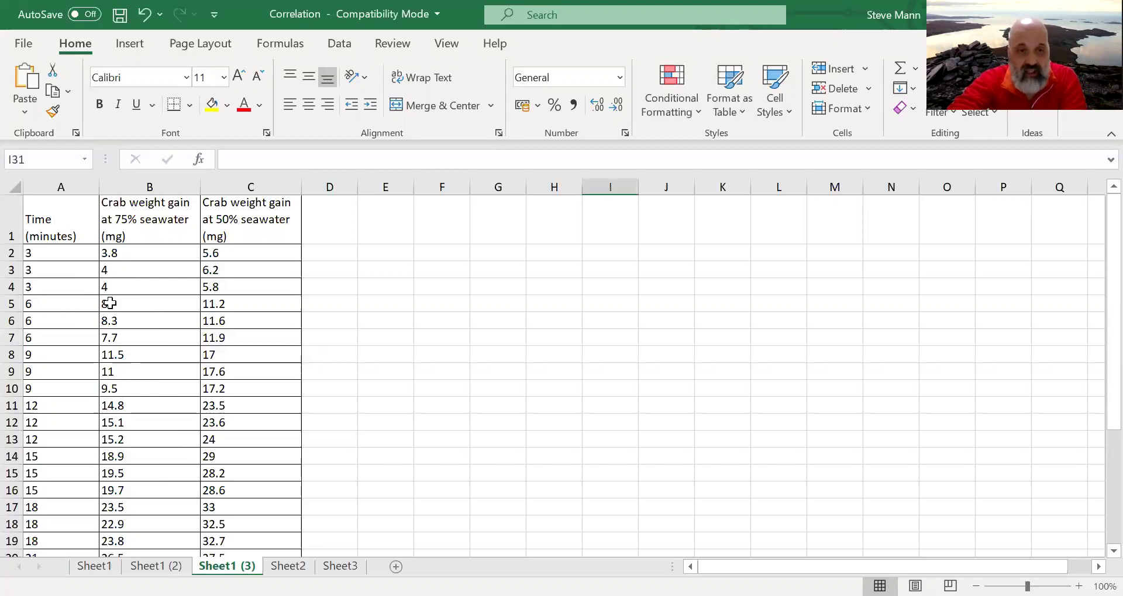
Insert a markers-only scatter chart of the time and crab weight data in A1:C31 and apply Quick Layout 9
{"action": "left_click_drag", "start_coordinate": [80, 235], "coordinate": [243, 466]}
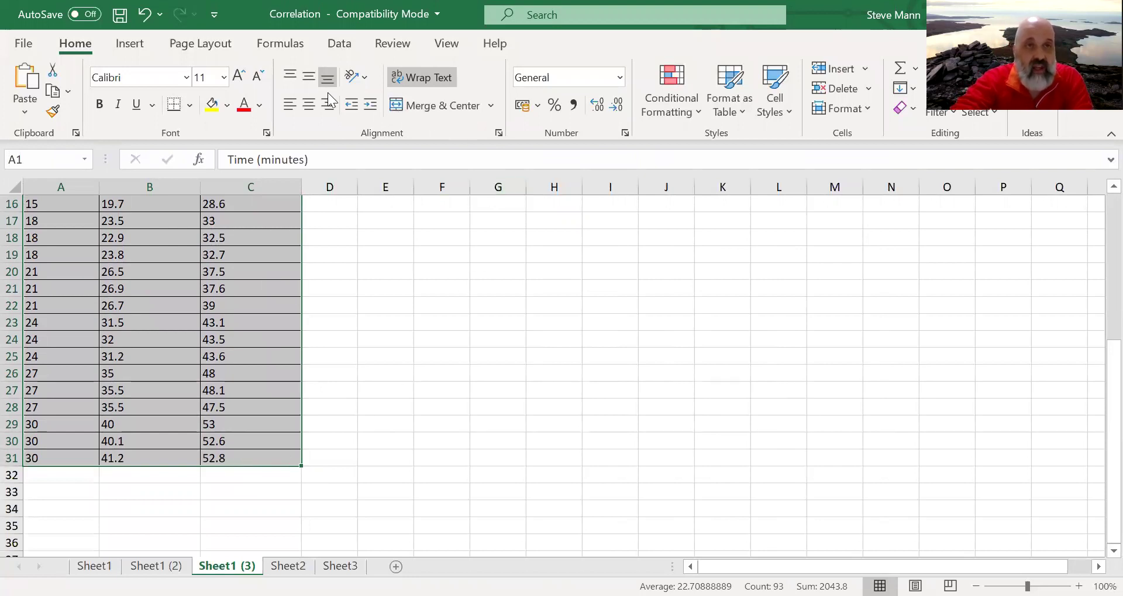
{"action": "left_click", "coordinate": [131, 44]}
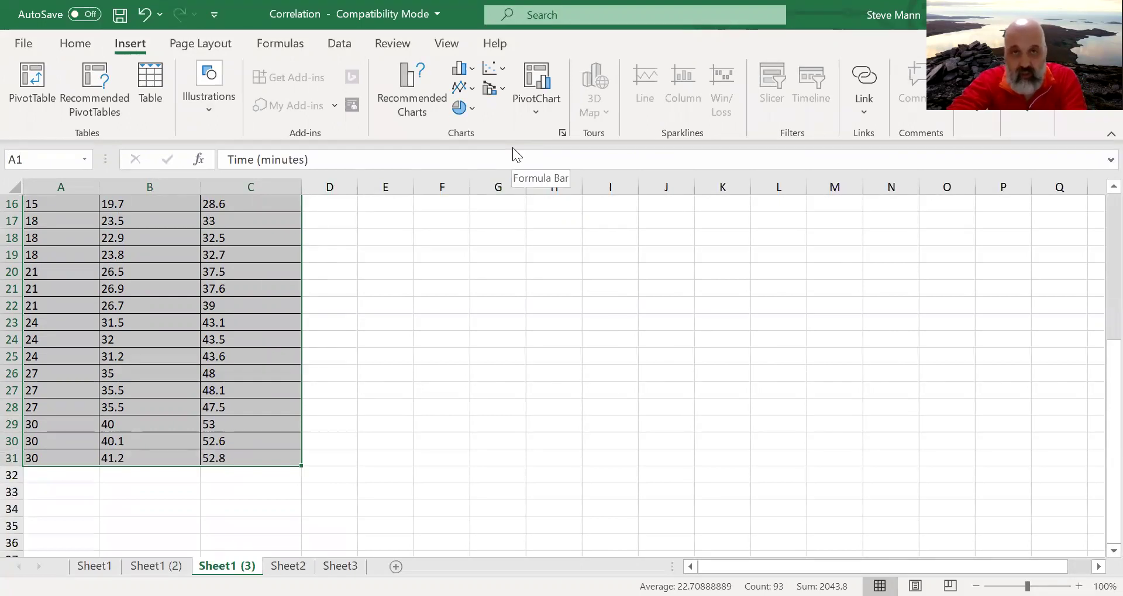
{"action": "left_click", "coordinate": [501, 70]}
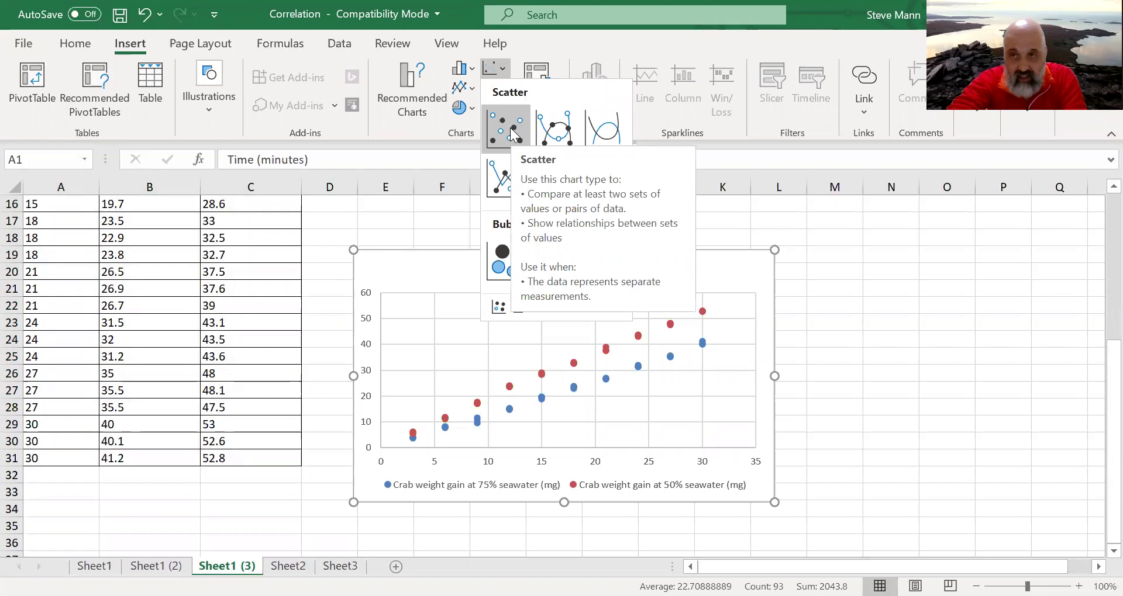
{"action": "left_click", "coordinate": [511, 133]}
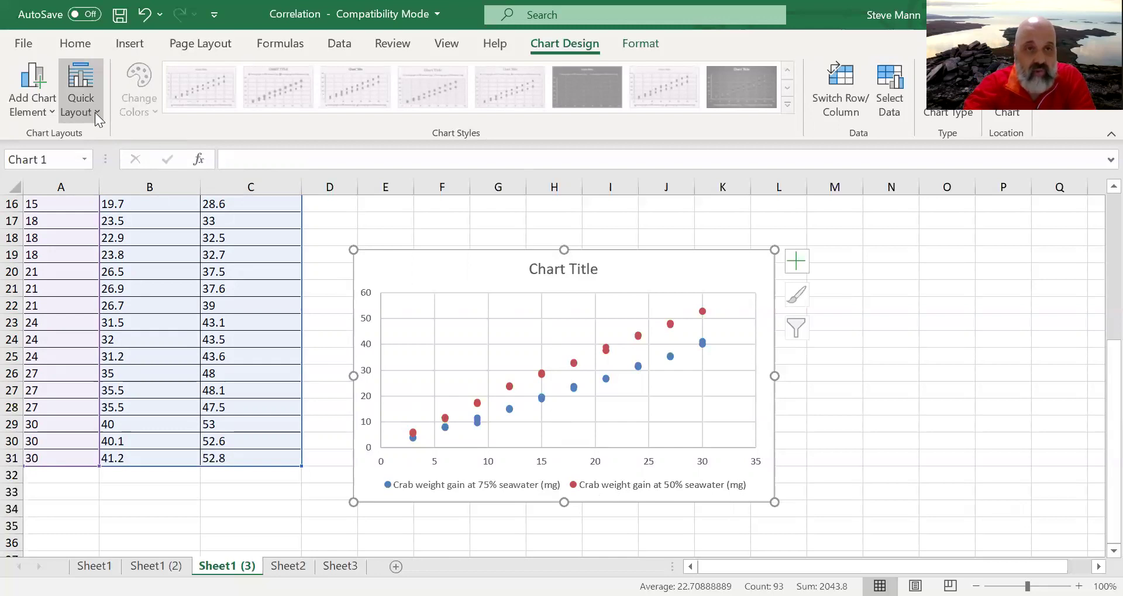
{"action": "left_click", "coordinate": [95, 112]}
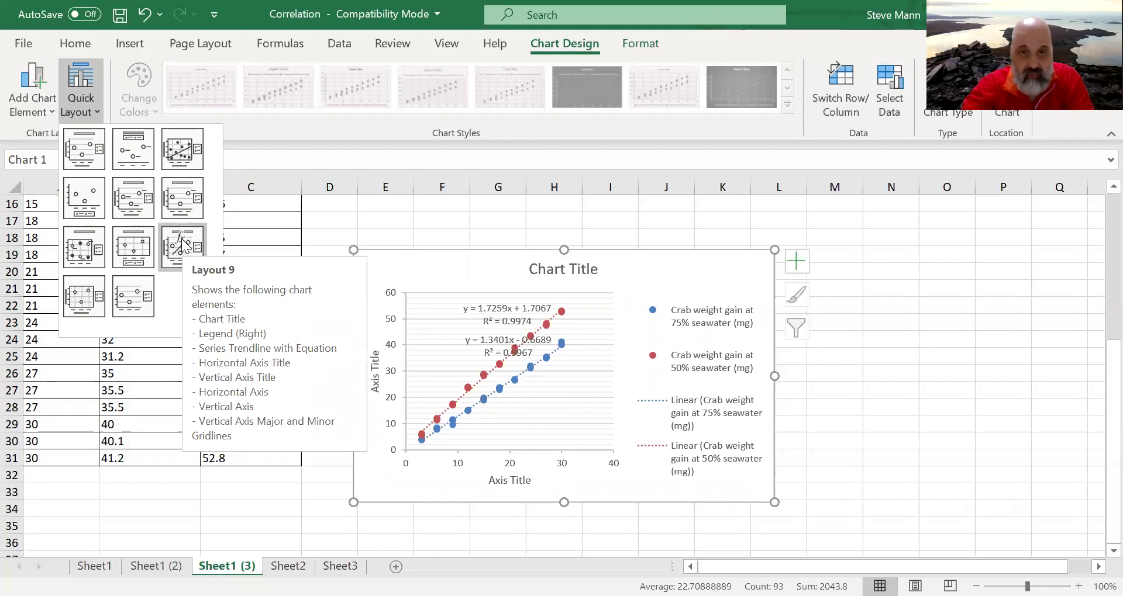
{"action": "left_click", "coordinate": [182, 243]}
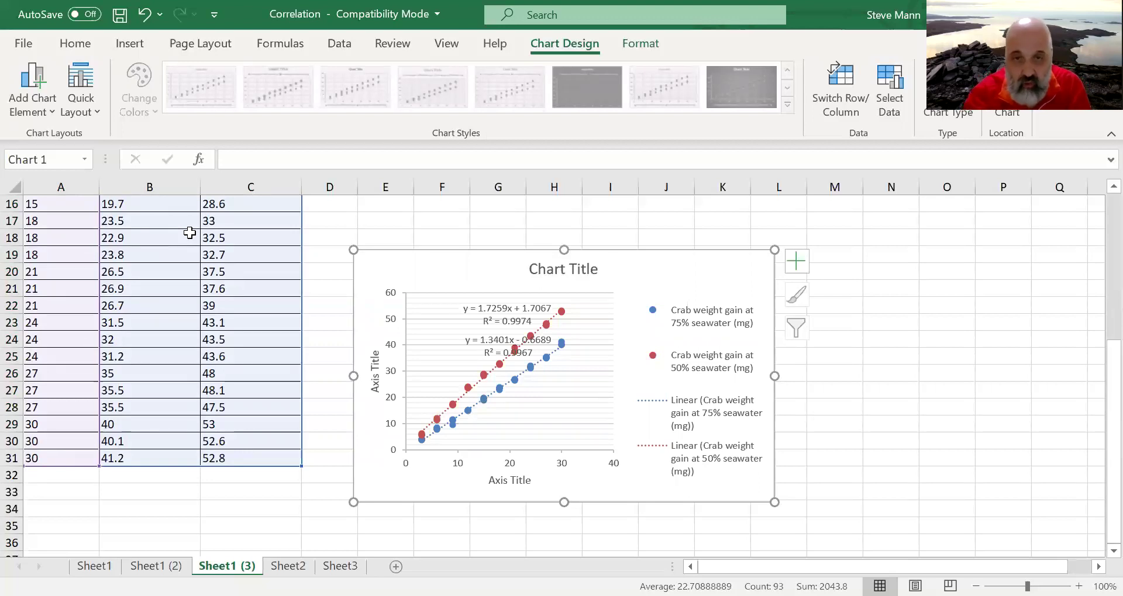
Replace the horizontal axis title with "Time ±", inserting the plus-minus sign as a symbol
{"action": "left_click", "coordinate": [514, 480]}
{"action": "left_click_drag", "start_coordinate": [488, 480], "coordinate": [527, 483]}
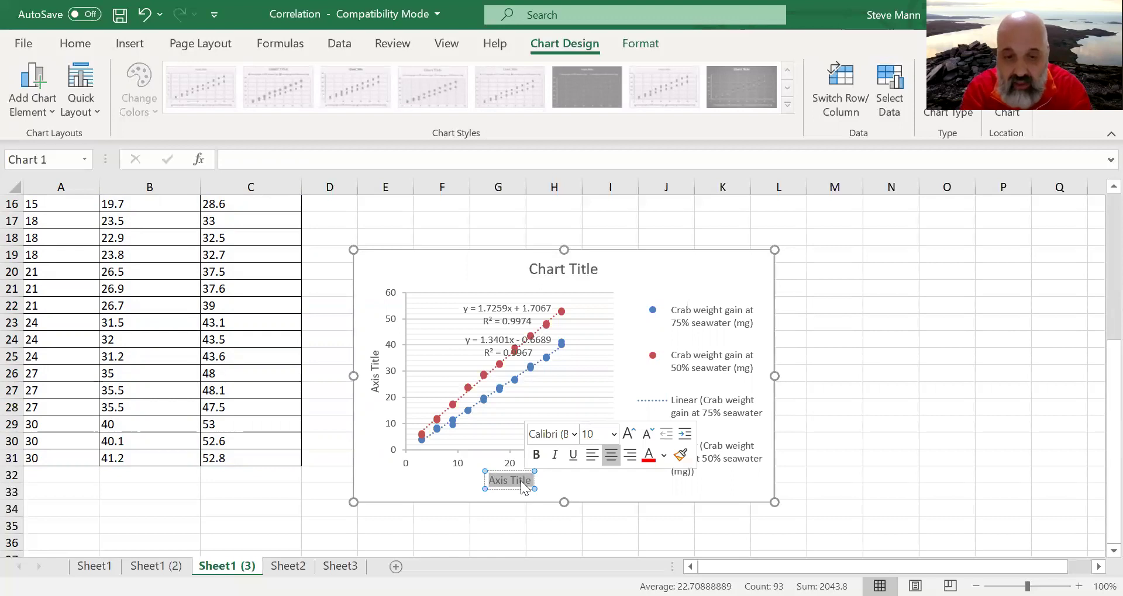
{"action": "type", "text": "Time"}
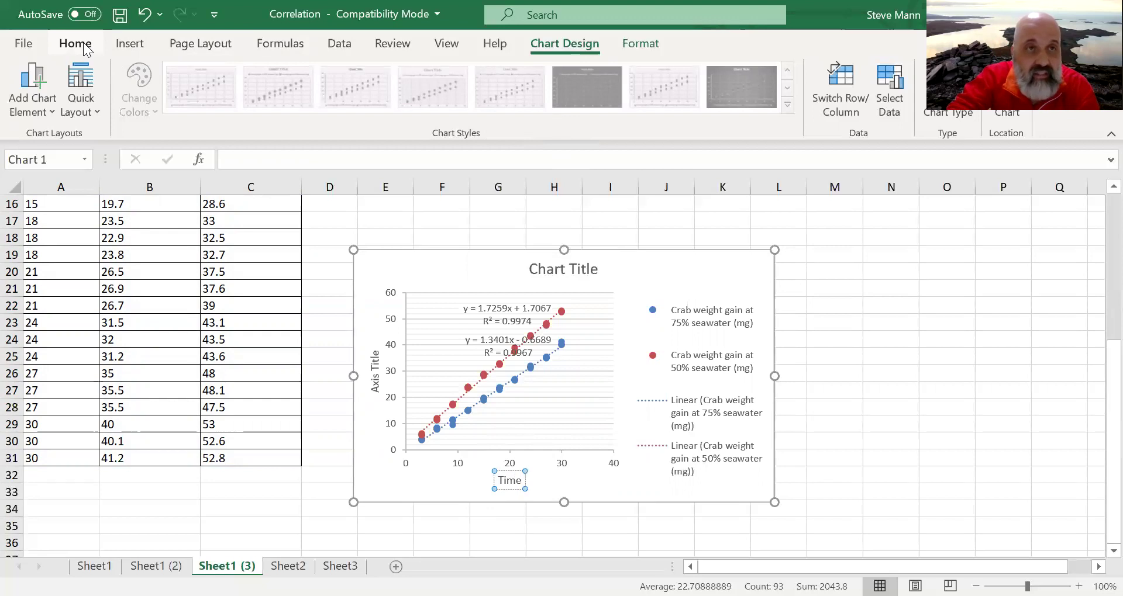
{"action": "left_click", "coordinate": [129, 44]}
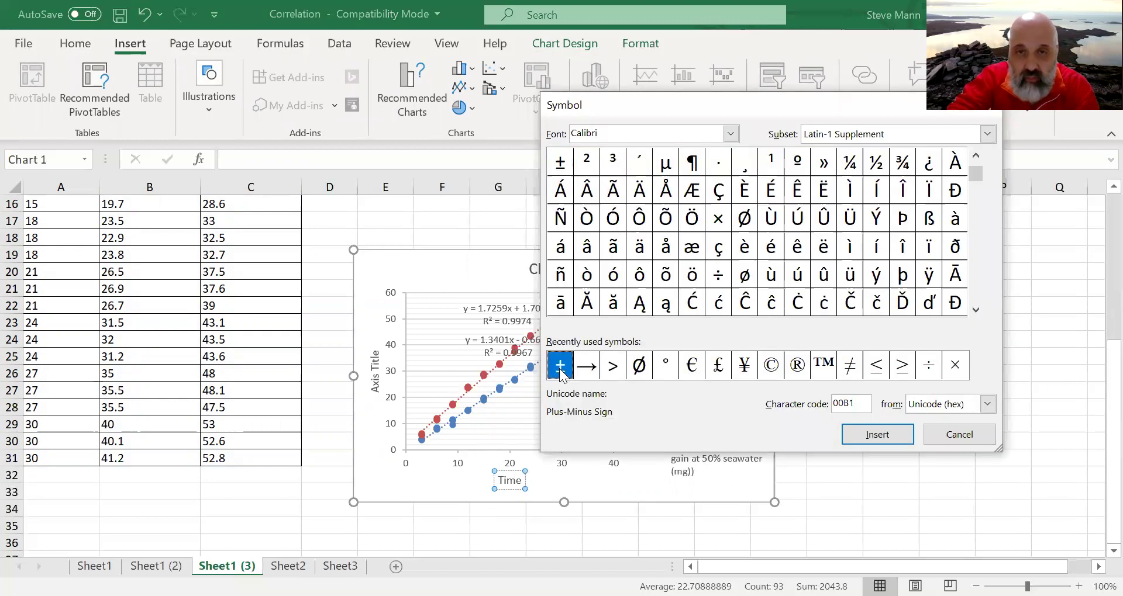
{"action": "left_click", "coordinate": [877, 435]}
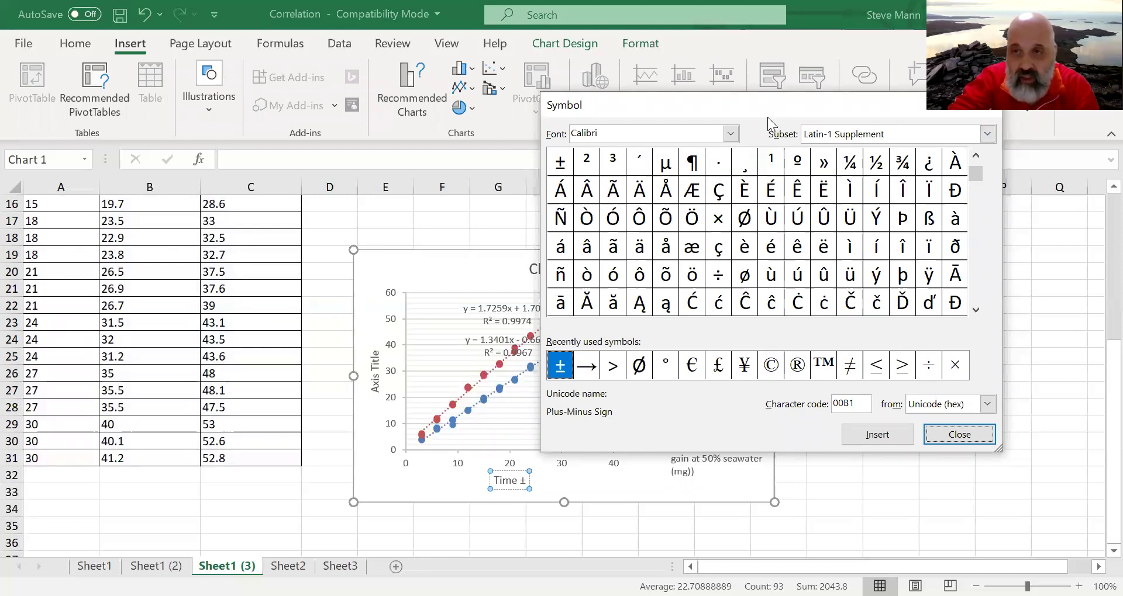
{"action": "left_click_drag", "start_coordinate": [767, 117], "coordinate": [574, 179]}
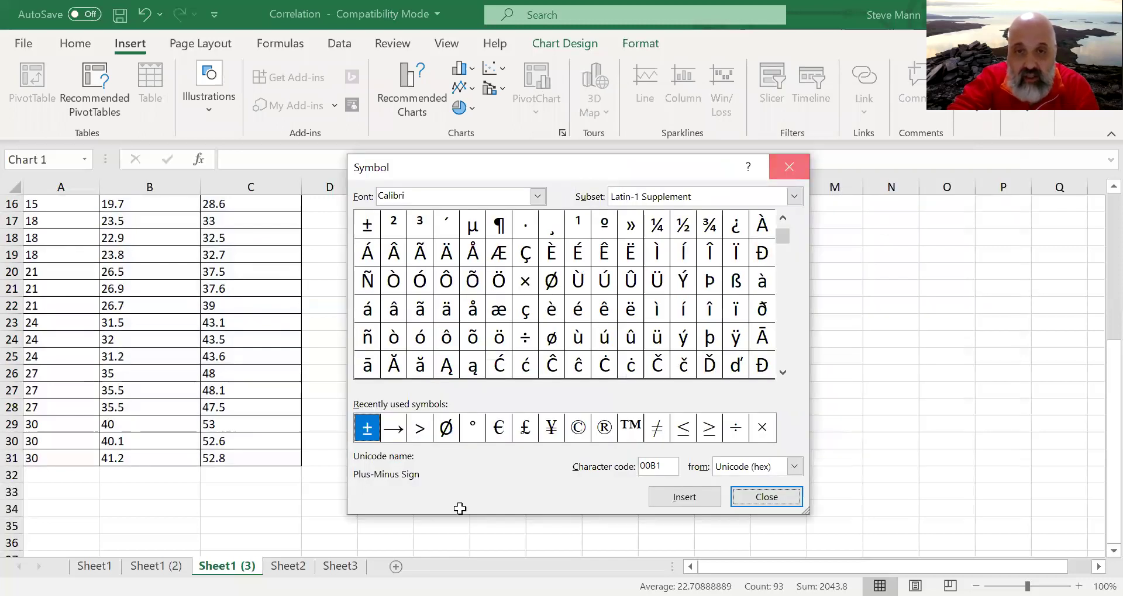
{"action": "key", "text": "Escape"}
Replace the vertical axis title's placeholder text with "Mass"
{"action": "left_click", "coordinate": [378, 391]}
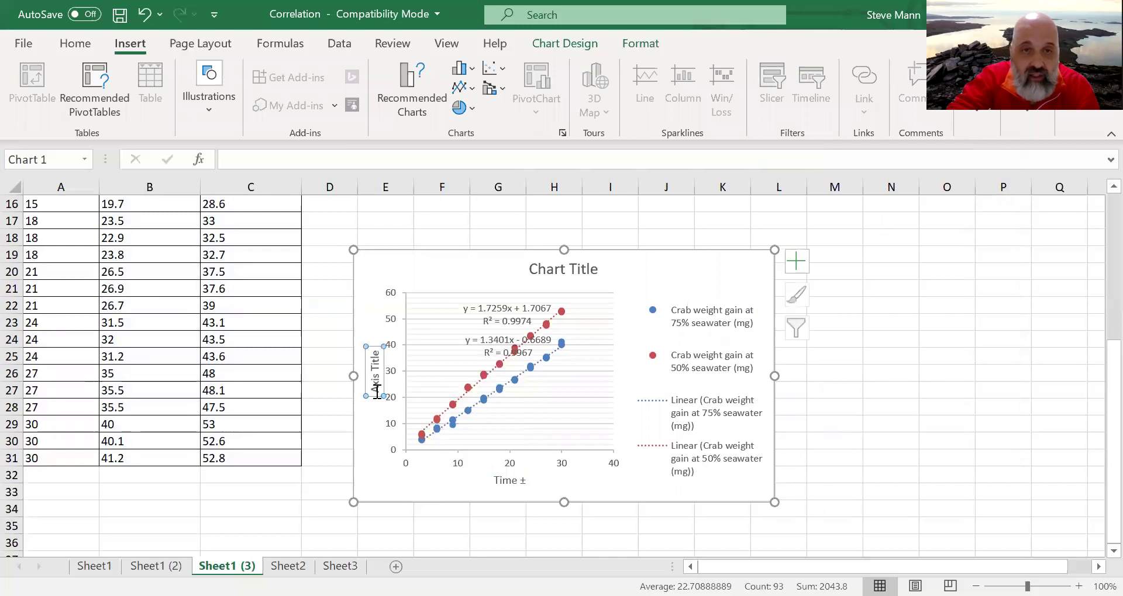
{"action": "left_click_drag", "start_coordinate": [377, 391], "coordinate": [375, 356]}
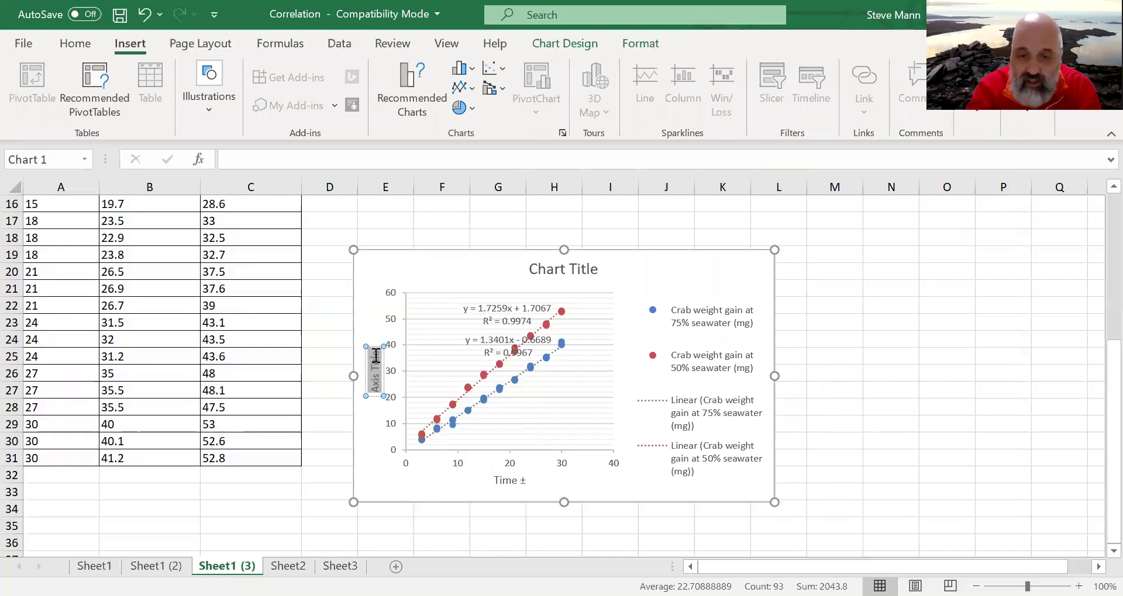
{"action": "left_click", "coordinate": [373, 353]}
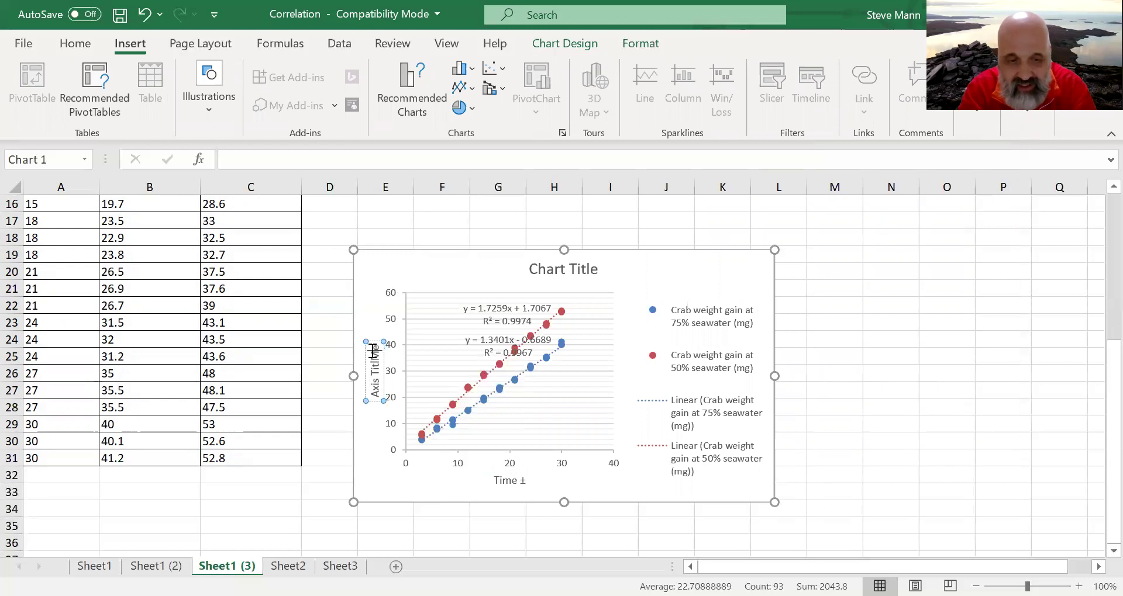
{"action": "type", "text": "Masse"}
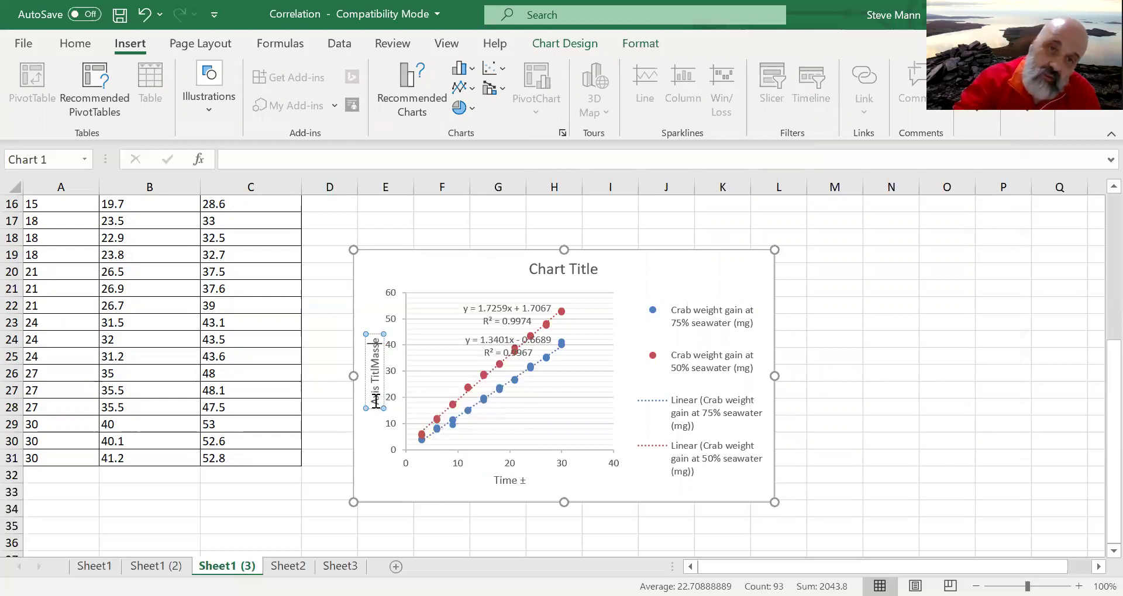
{"action": "triple_click", "coordinate": [378, 373]}
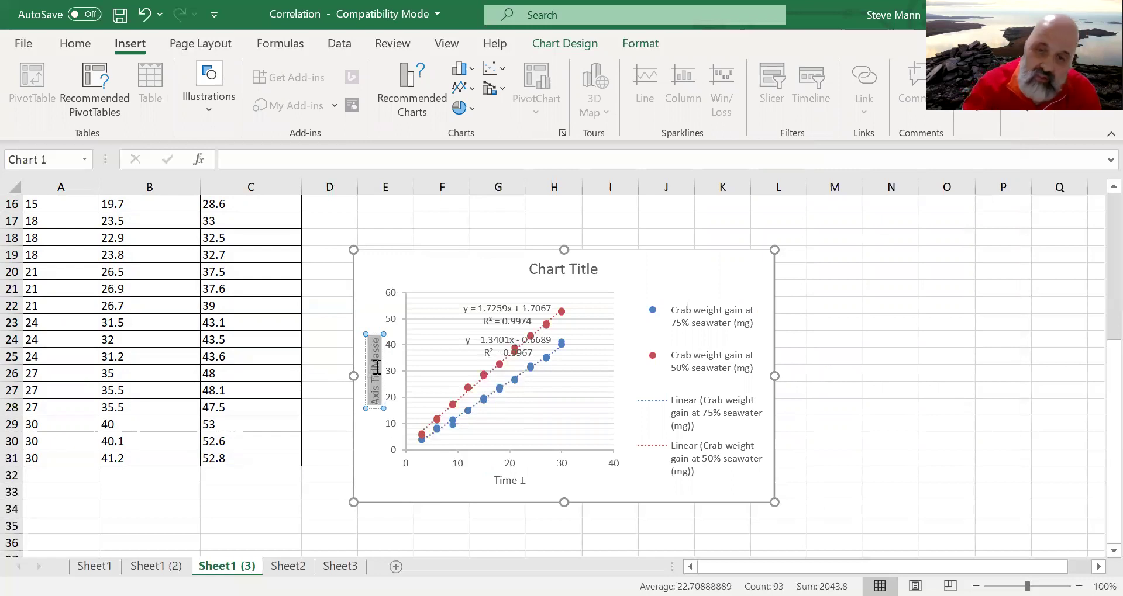
{"action": "type", "text": "Mass"}
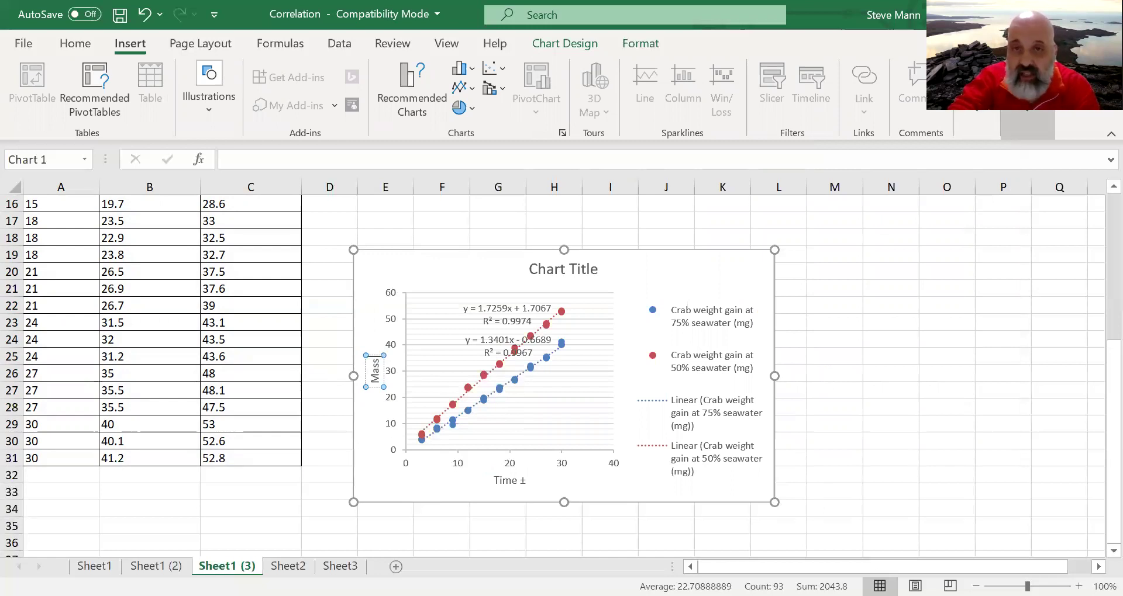
Extend the vertical axis title with an inserted plus-minus symbol and the uncertainty so it reads "Mass ± 0.1mg"
{"action": "left_click", "coordinate": [1027, 88]}
{"action": "left_click", "coordinate": [367, 428]}
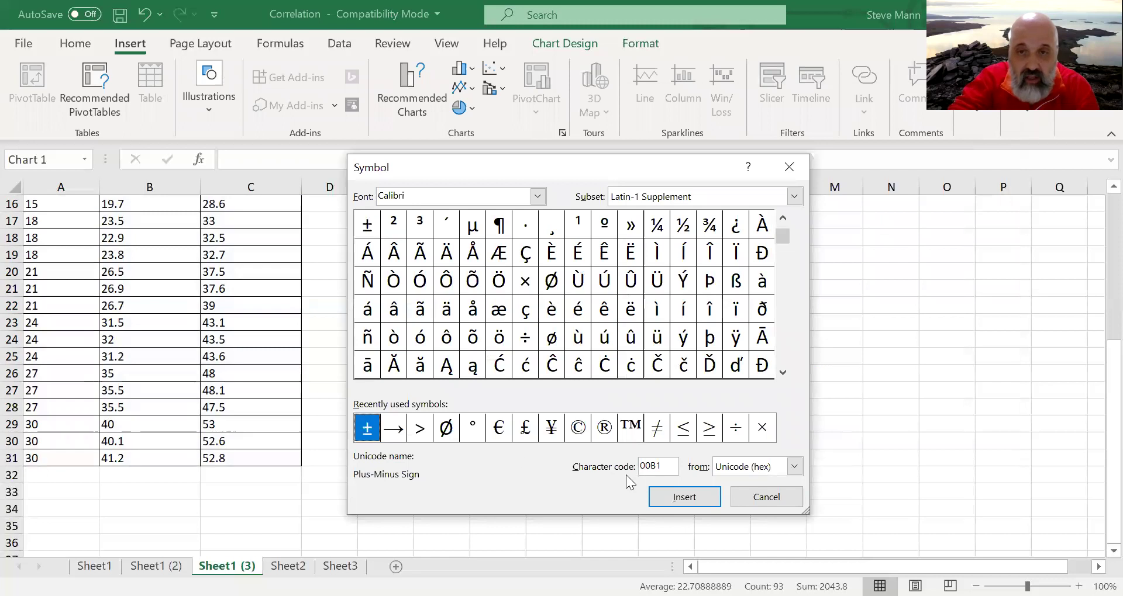
{"action": "left_click", "coordinate": [685, 497]}
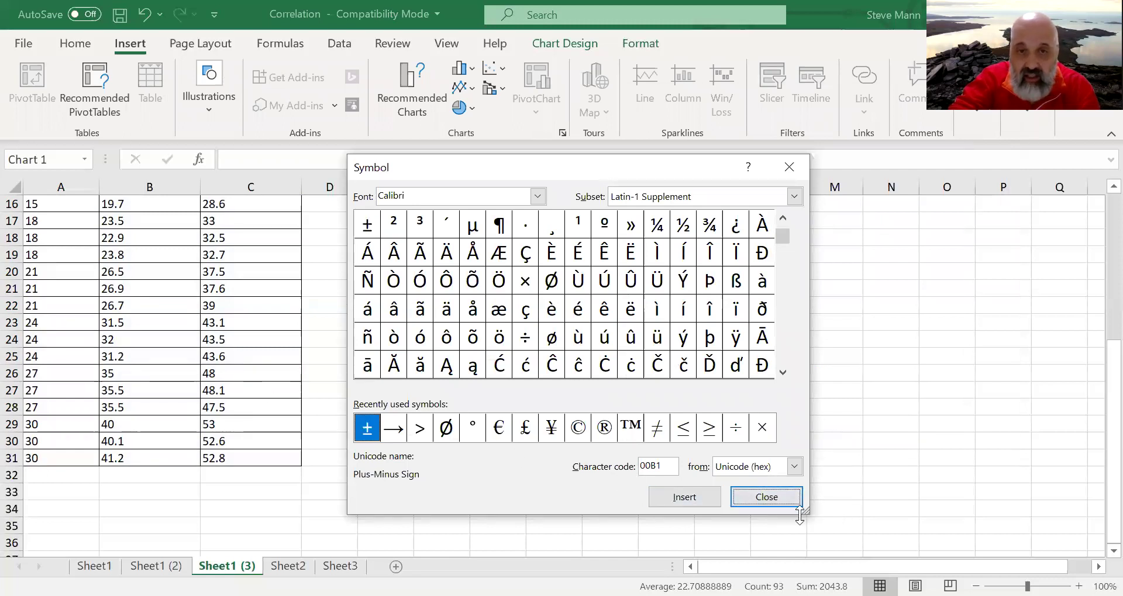
{"action": "left_click", "coordinate": [776, 495]}
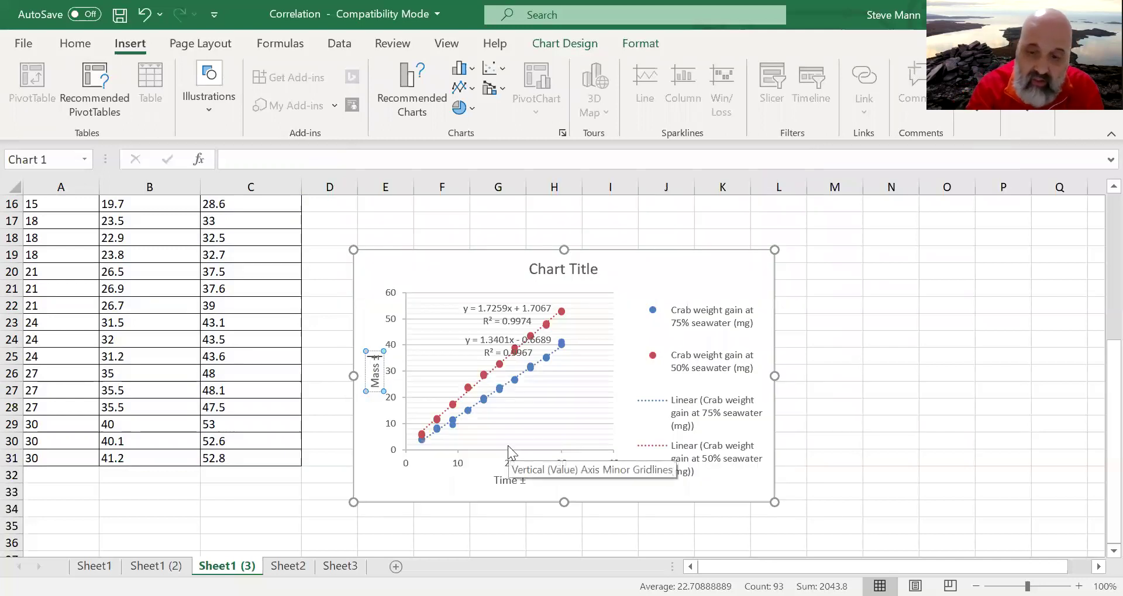
{"action": "type", "text": "0"}
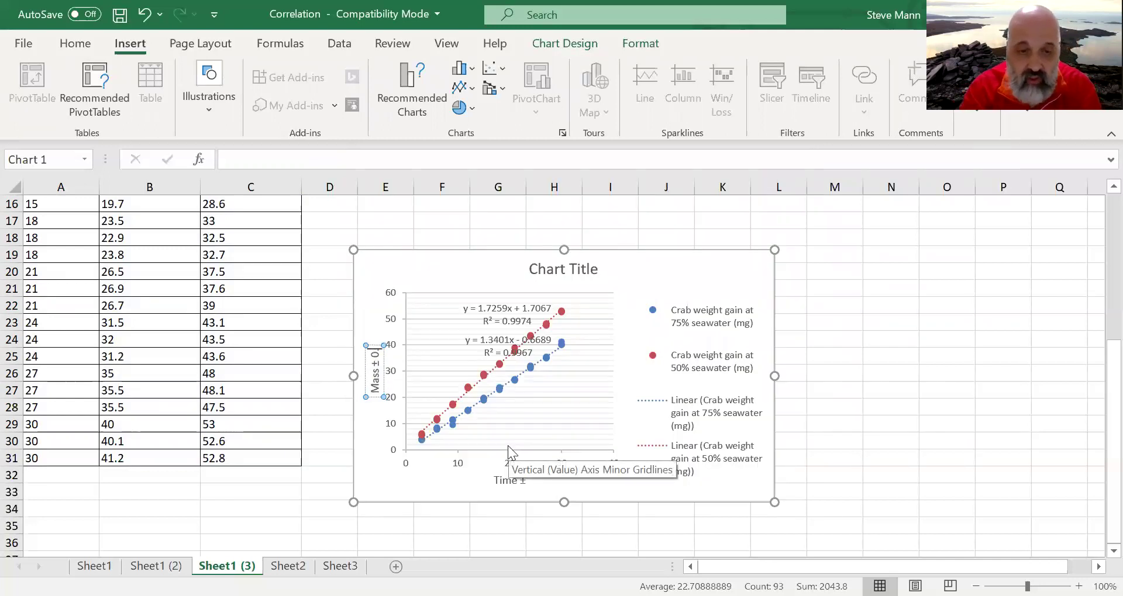
{"action": "type", "text": ".1"}
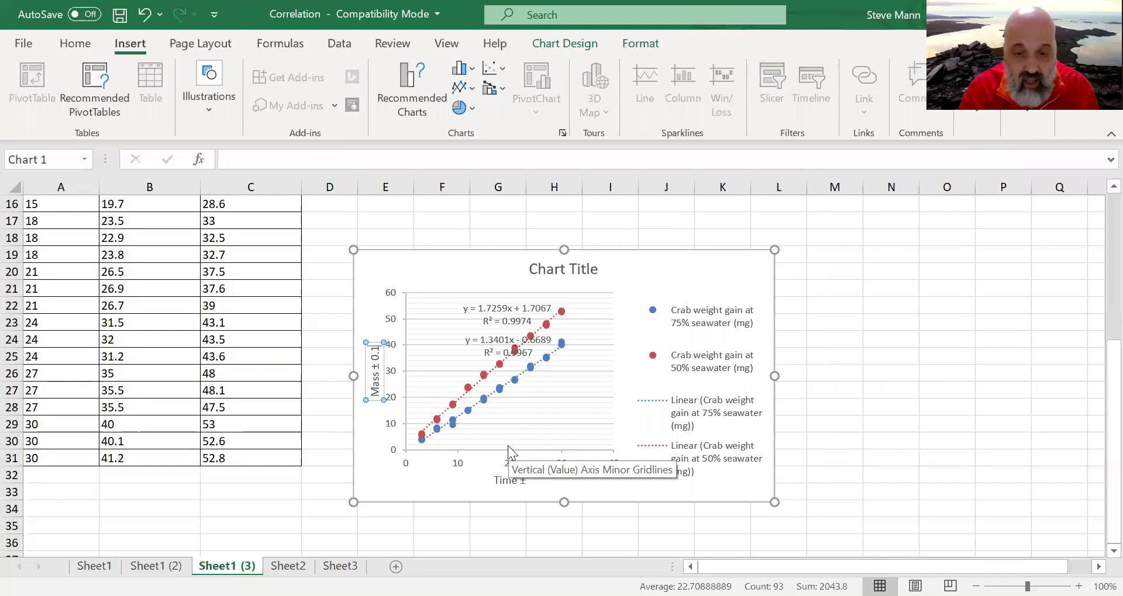
{"action": "type", "text": "mg"}
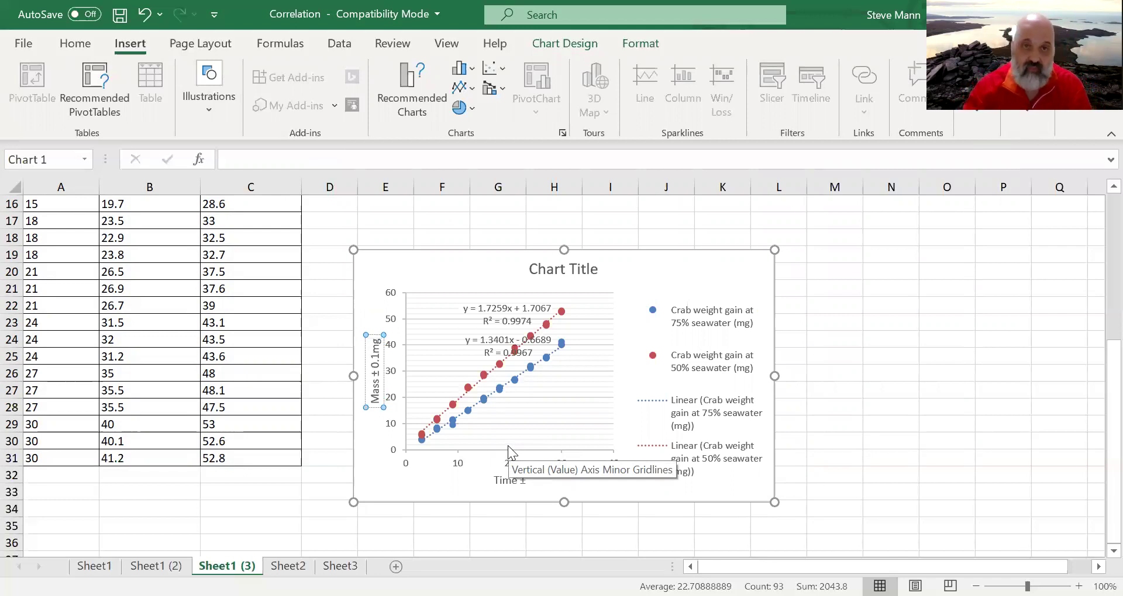
Replace the chart title with "The effect of percentage saltwater on the mass of crabs"
{"action": "left_click", "coordinate": [561, 273]}
{"action": "left_click_drag", "start_coordinate": [530, 270], "coordinate": [594, 272]}
{"action": "type", "text": "The e"}
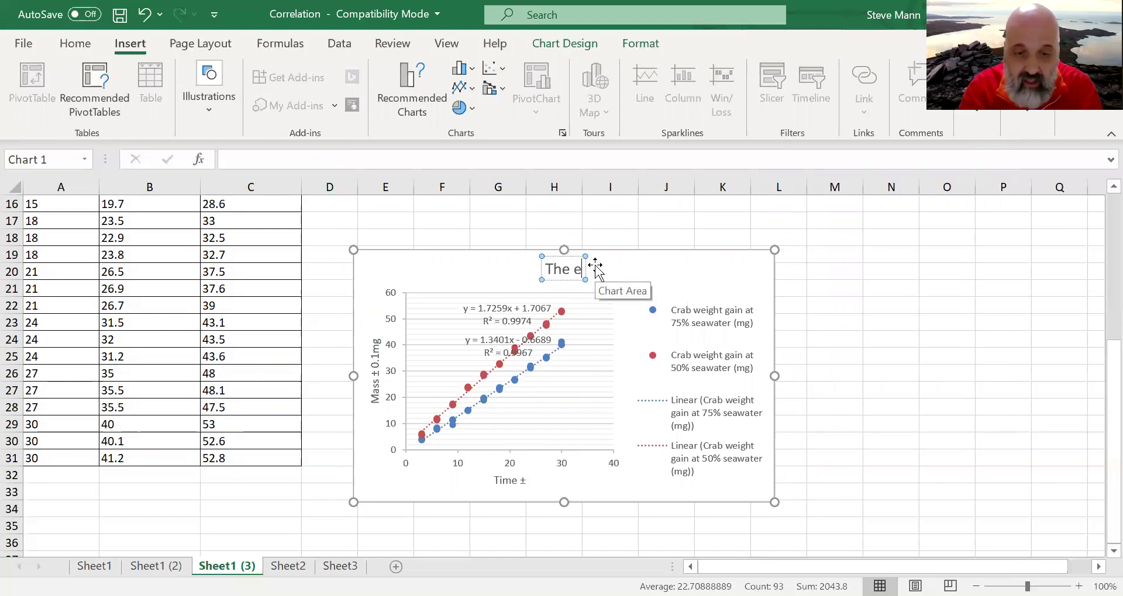
{"action": "type", "text": "ffect"}
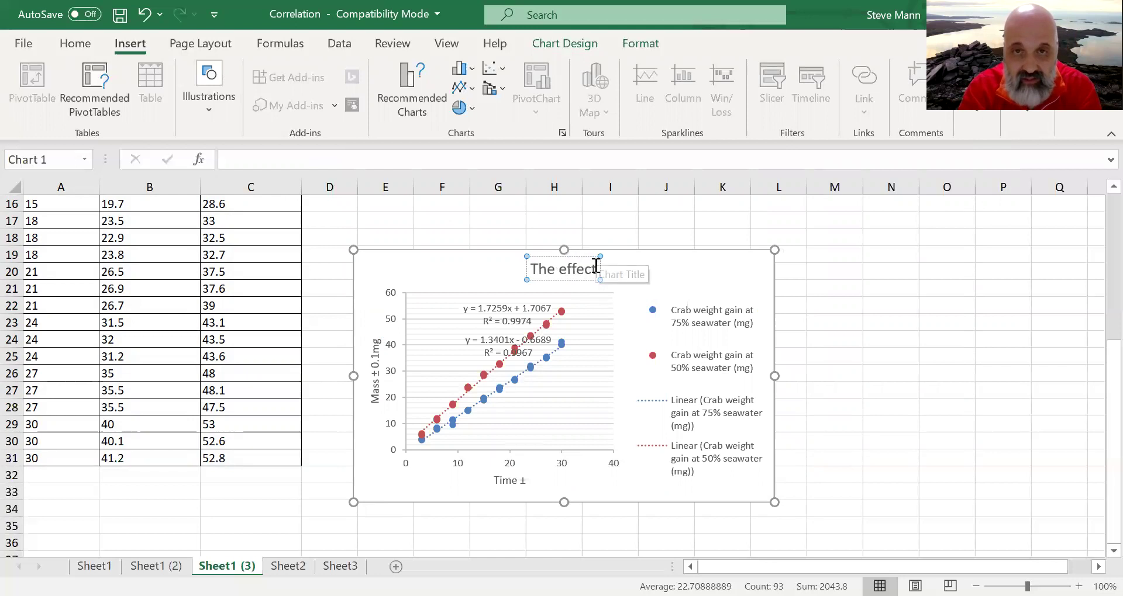
{"action": "type", "text": " of"}
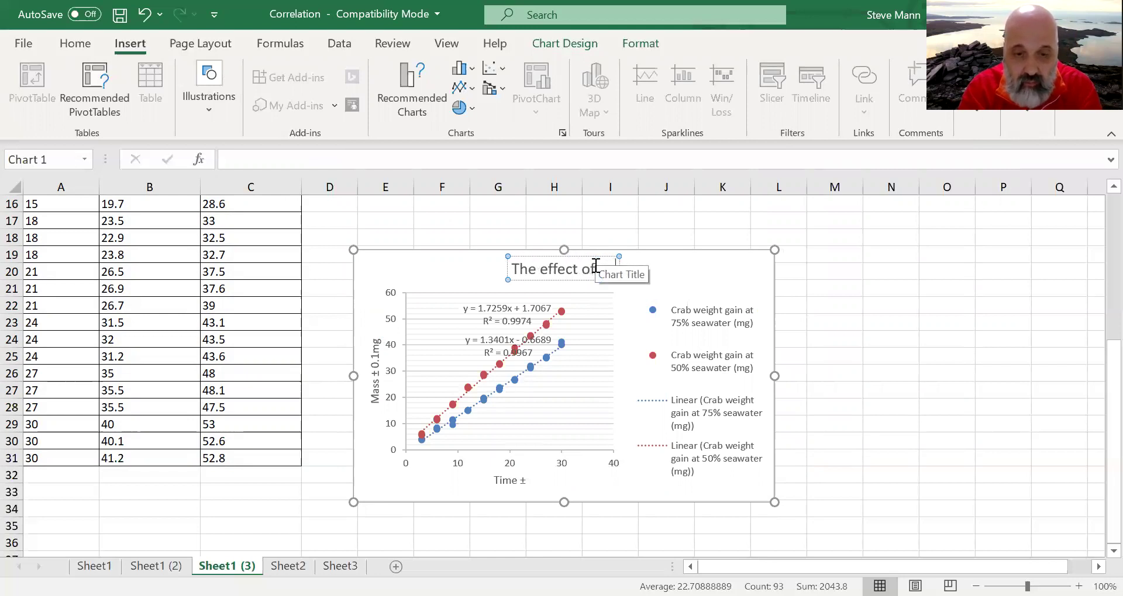
{"action": "type", "text": " seawaentage sea"}
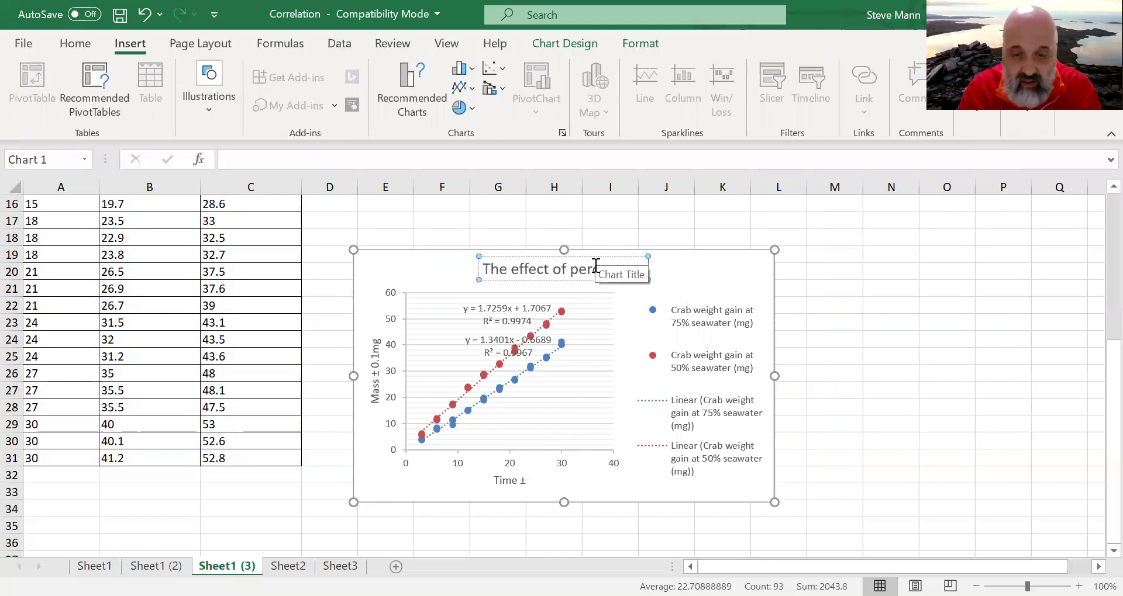
{"action": "type", "text": "wa"}
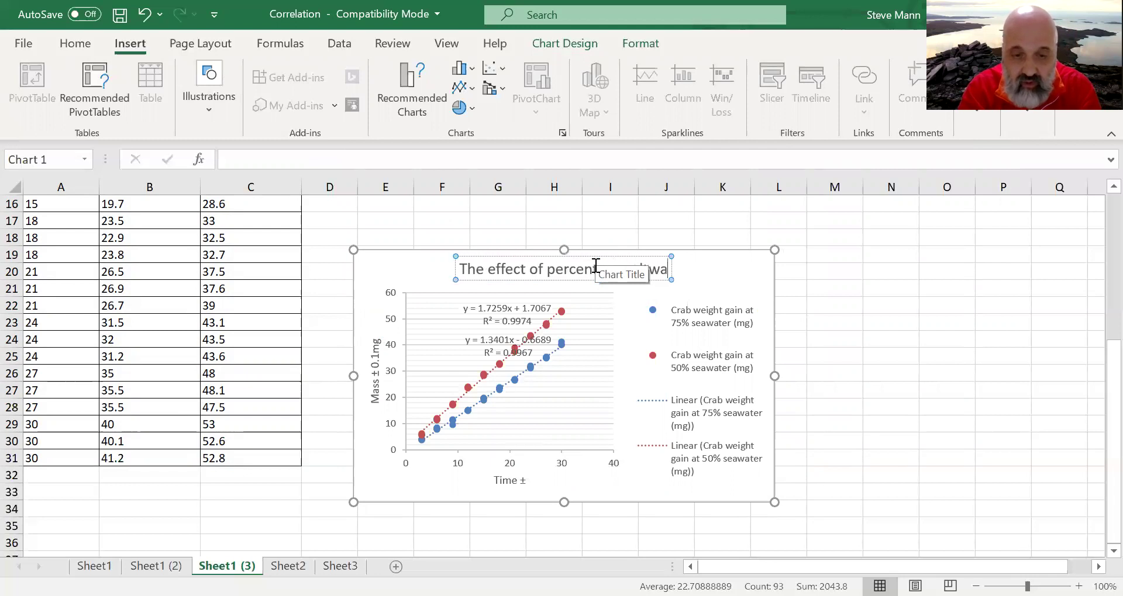
{"action": "type", "text": "ter on the m"}
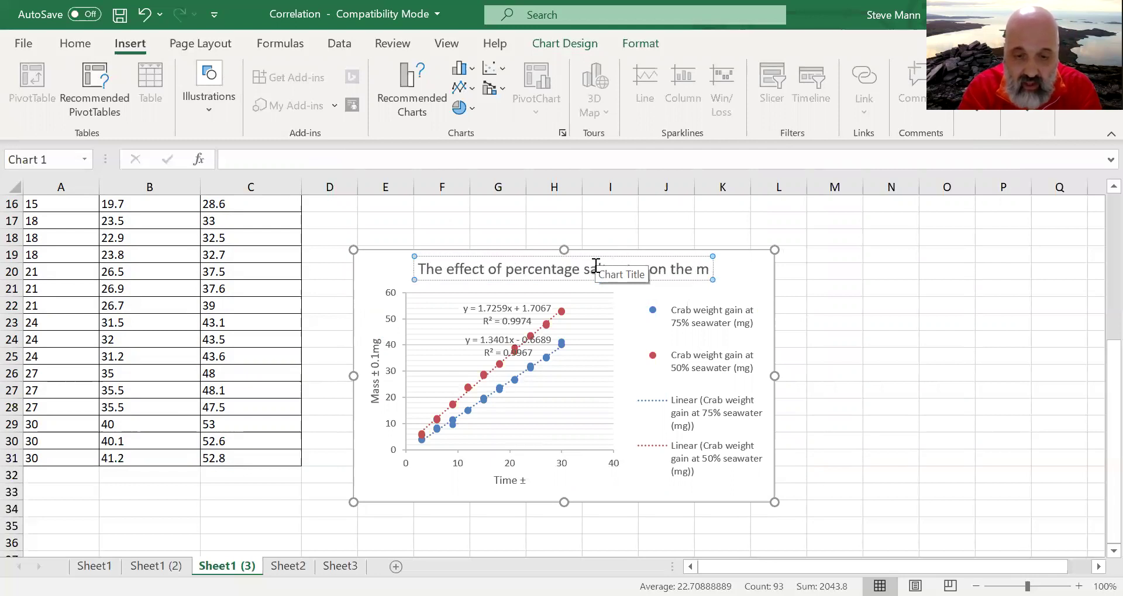
{"action": "type", "text": "ass of cr"}
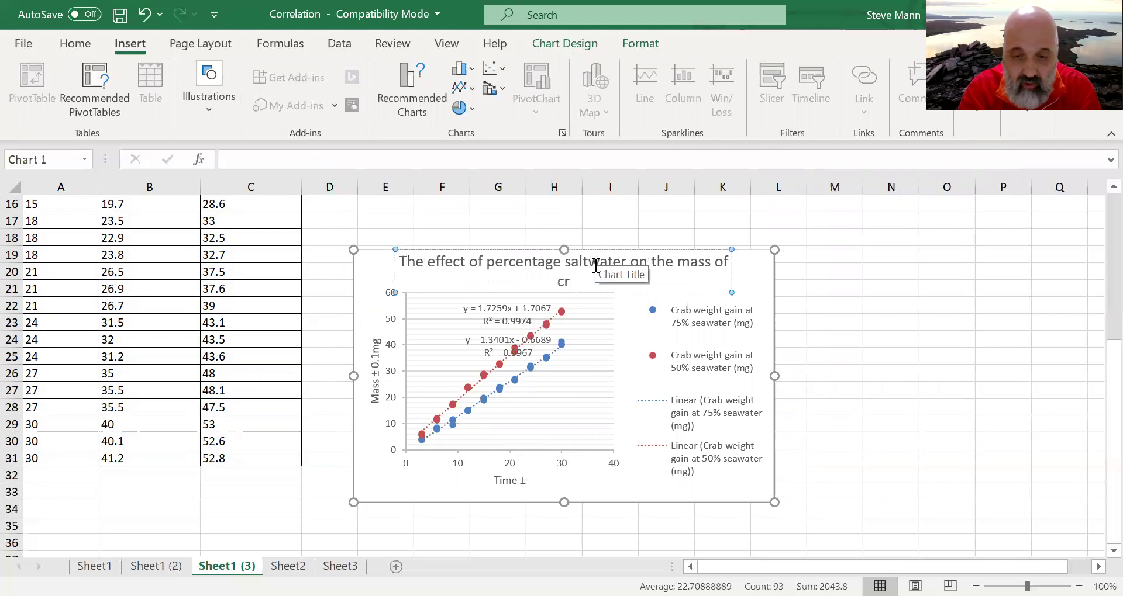
{"action": "type", "text": "abs"}
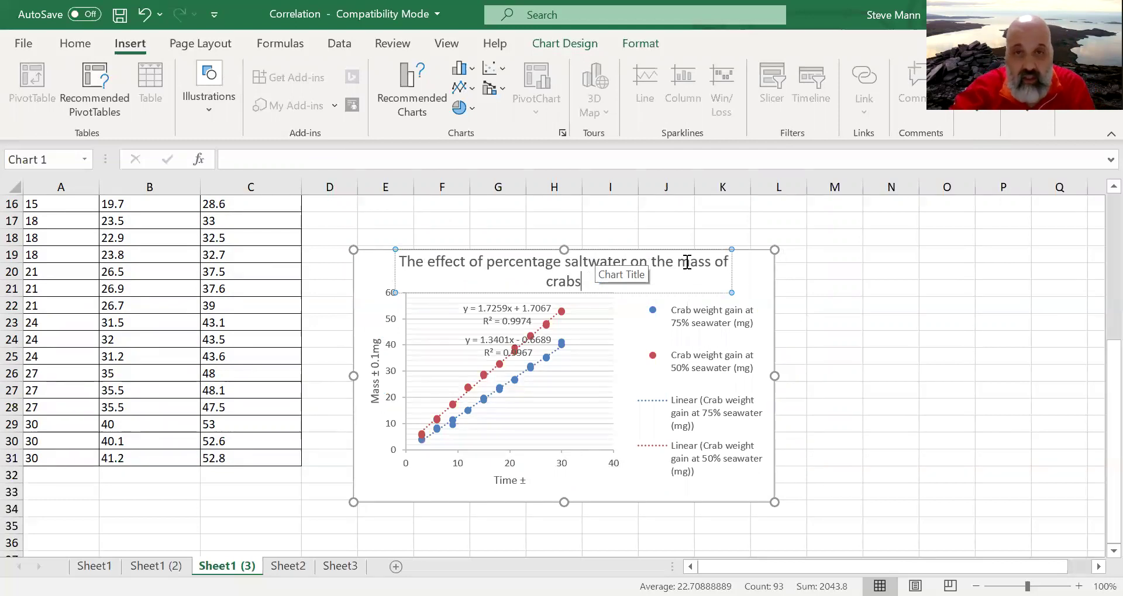
Shift the chart title slightly to the right above the plot area, keeping it inside the chart
{"action": "left_click", "coordinate": [733, 294]}
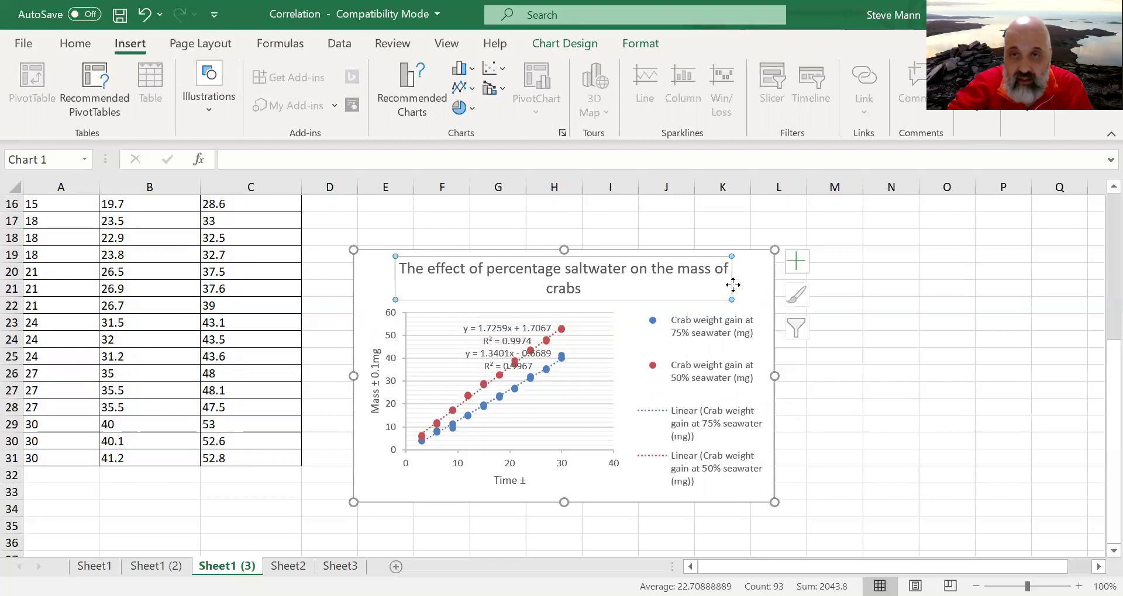
{"action": "left_click_drag", "start_coordinate": [734, 283], "coordinate": [755, 283]}
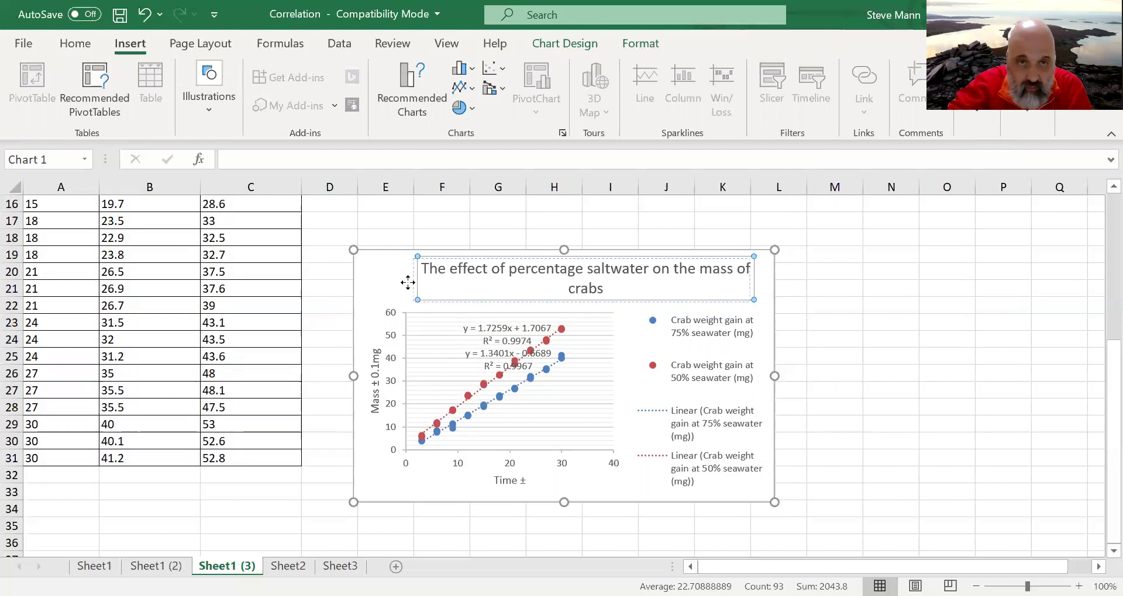
{"action": "left_click_drag", "start_coordinate": [416, 279], "coordinate": [378, 277]}
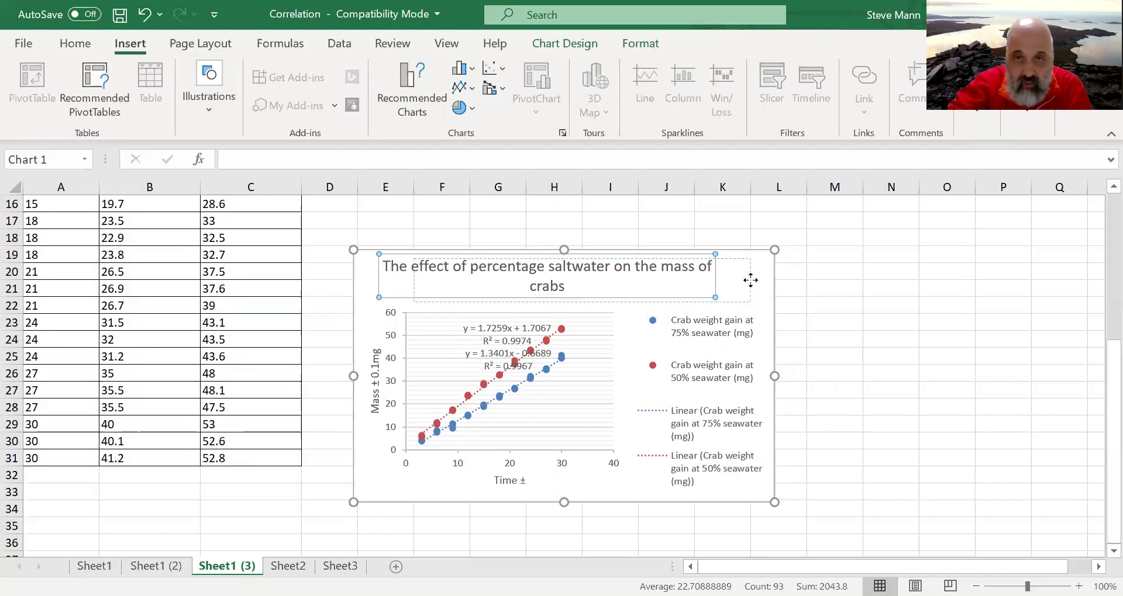
{"action": "left_click_drag", "start_coordinate": [720, 281], "coordinate": [750, 280]}
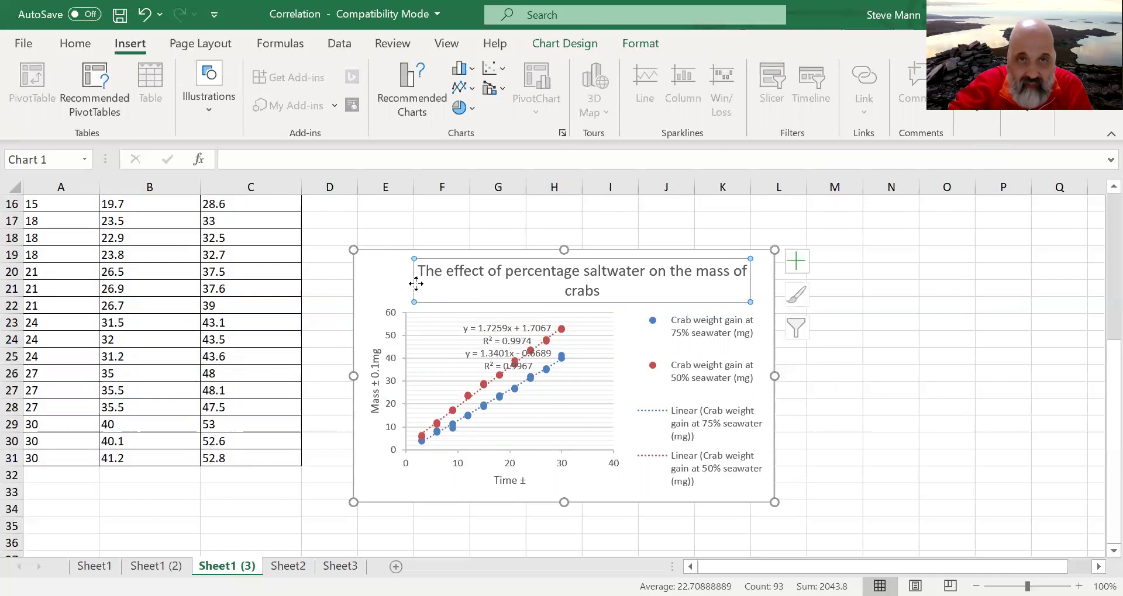
Reposition the chart title so it sits roughly centred above the plot area, close to the chart's upper edge
{"action": "left_click_drag", "start_coordinate": [414, 285], "coordinate": [402, 285]}
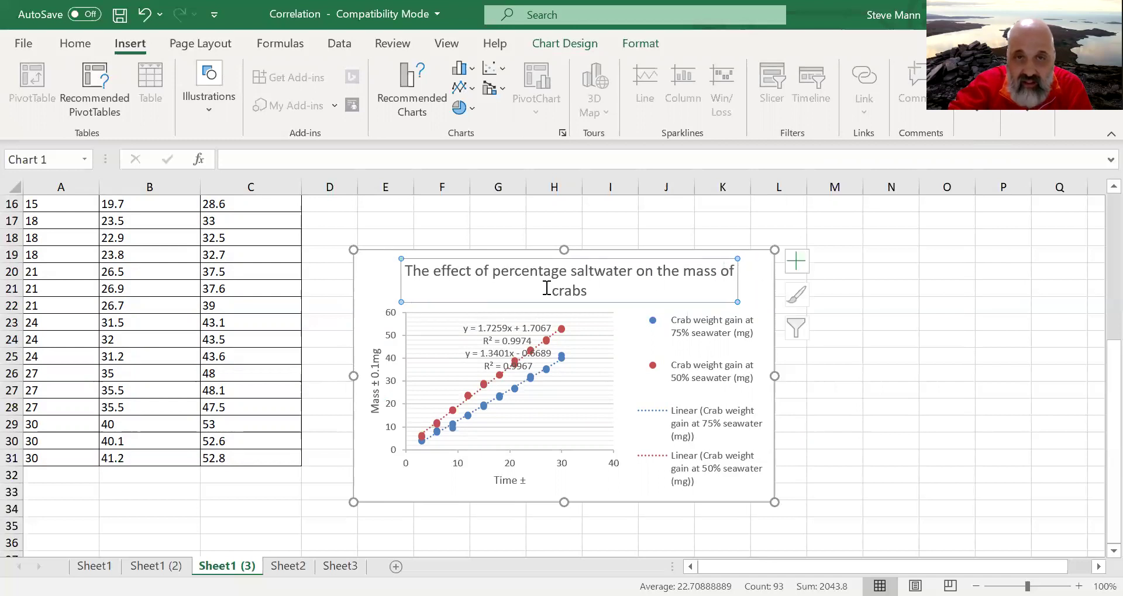
{"action": "left_click_drag", "start_coordinate": [399, 279], "coordinate": [370, 281]}
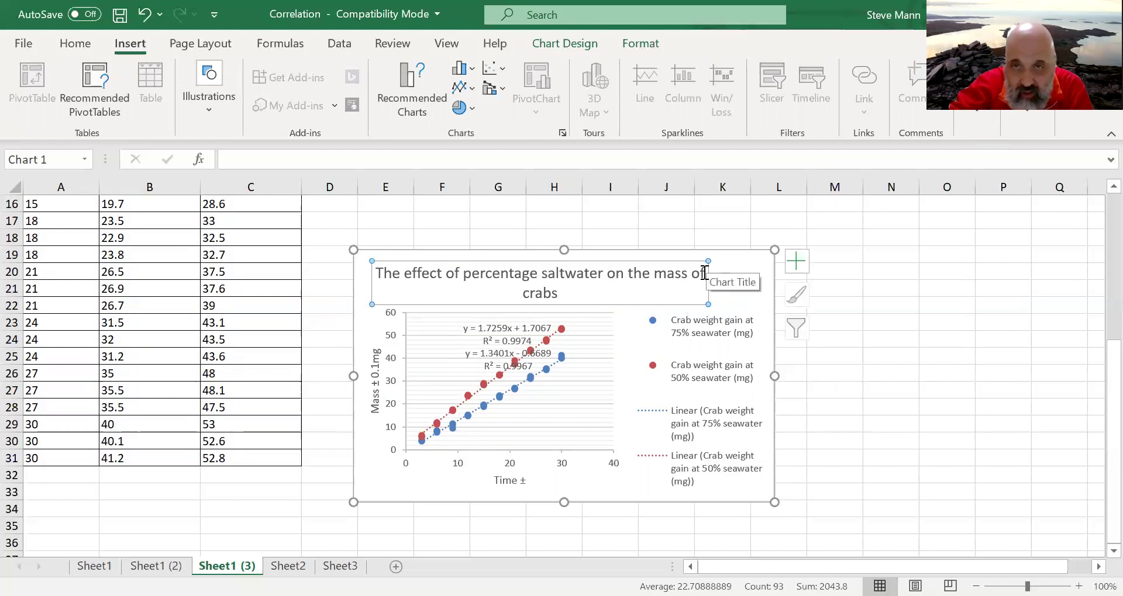
{"action": "left_click", "coordinate": [707, 274]}
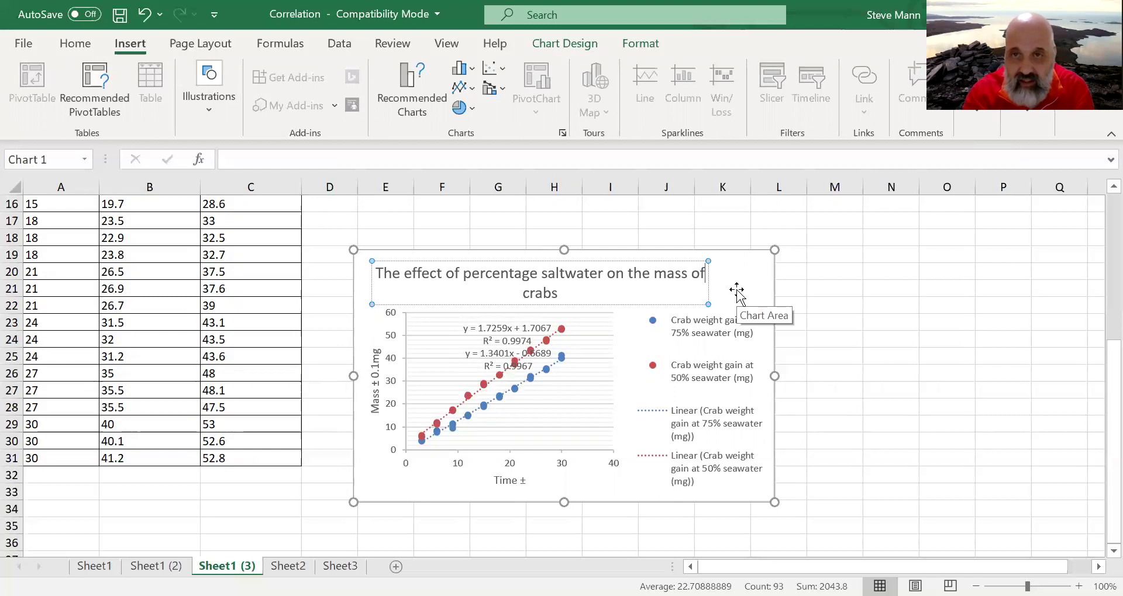
{"action": "key", "text": "BackSpace"}
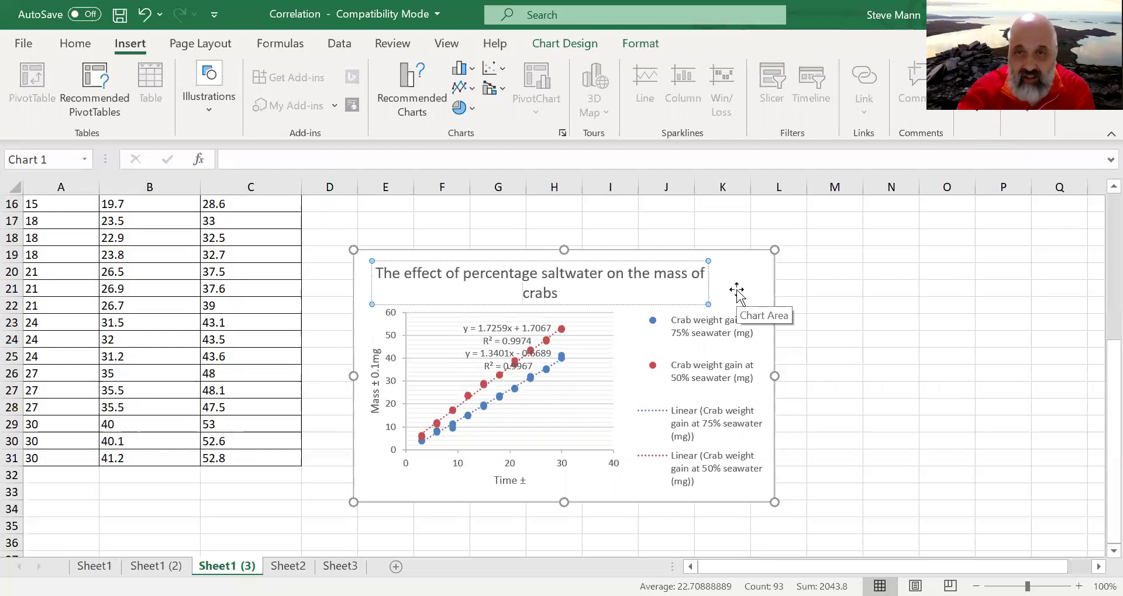
{"action": "left_click", "coordinate": [708, 304]}
{"action": "left_click_drag", "start_coordinate": [709, 287], "coordinate": [737, 291]}
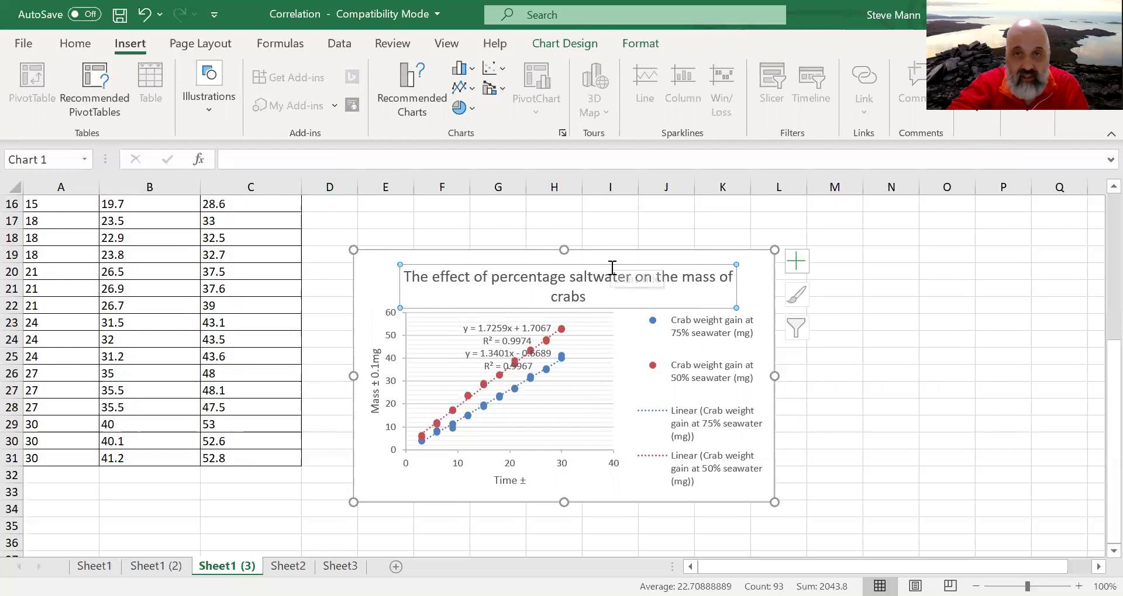
{"action": "left_click_drag", "start_coordinate": [613, 264], "coordinate": [612, 258]}
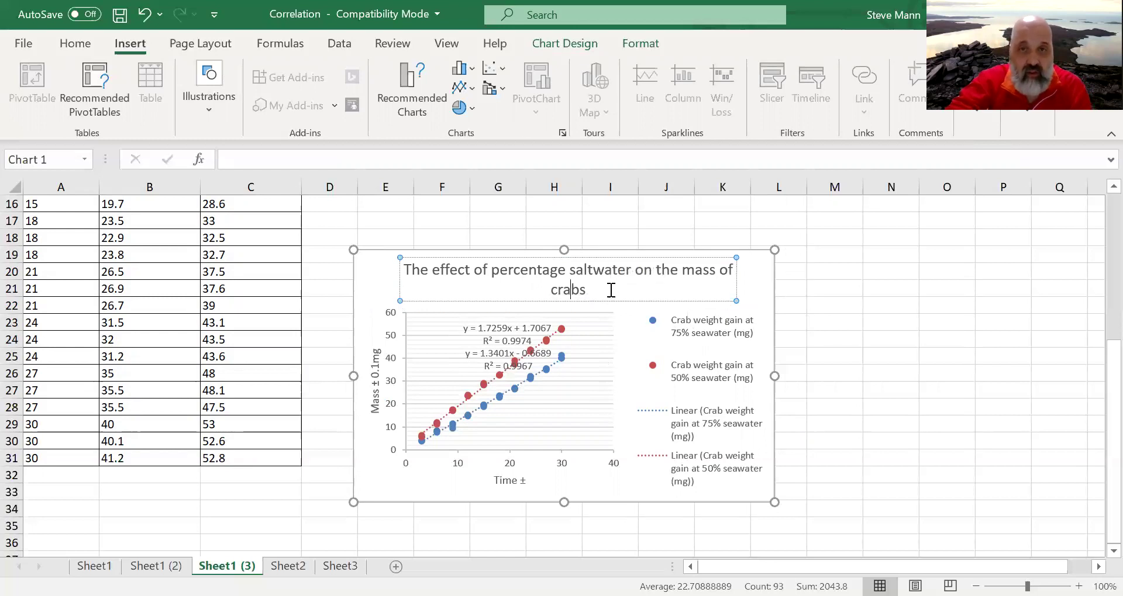
Reduce the font size of the whole chart title to 12 so it fits on one line
{"action": "left_click_drag", "start_coordinate": [597, 292], "coordinate": [407, 274]}
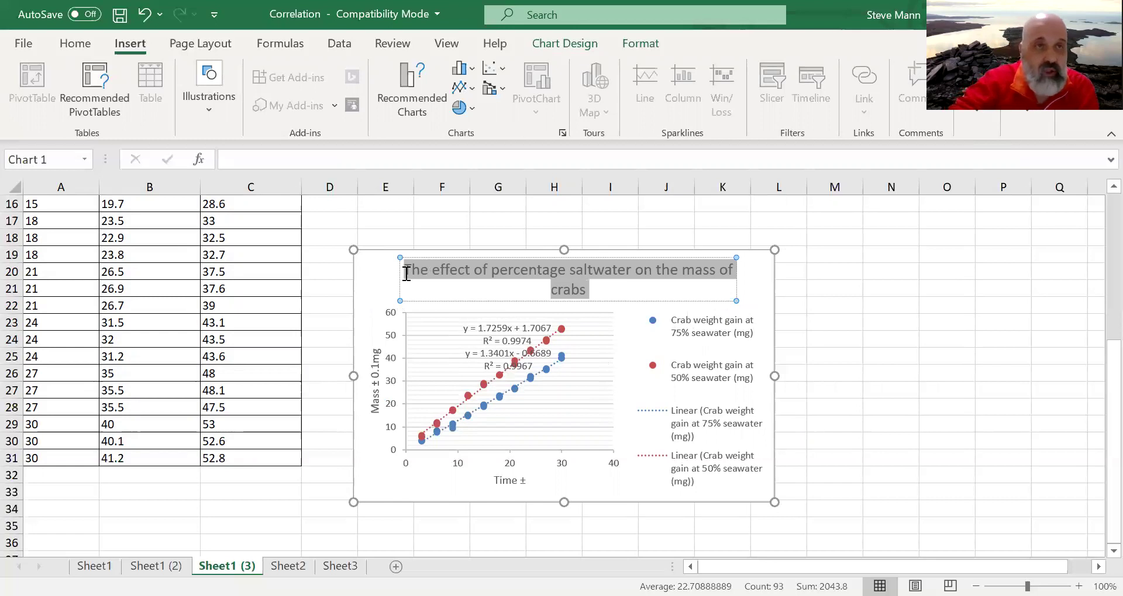
{"action": "left_click", "coordinate": [73, 43]}
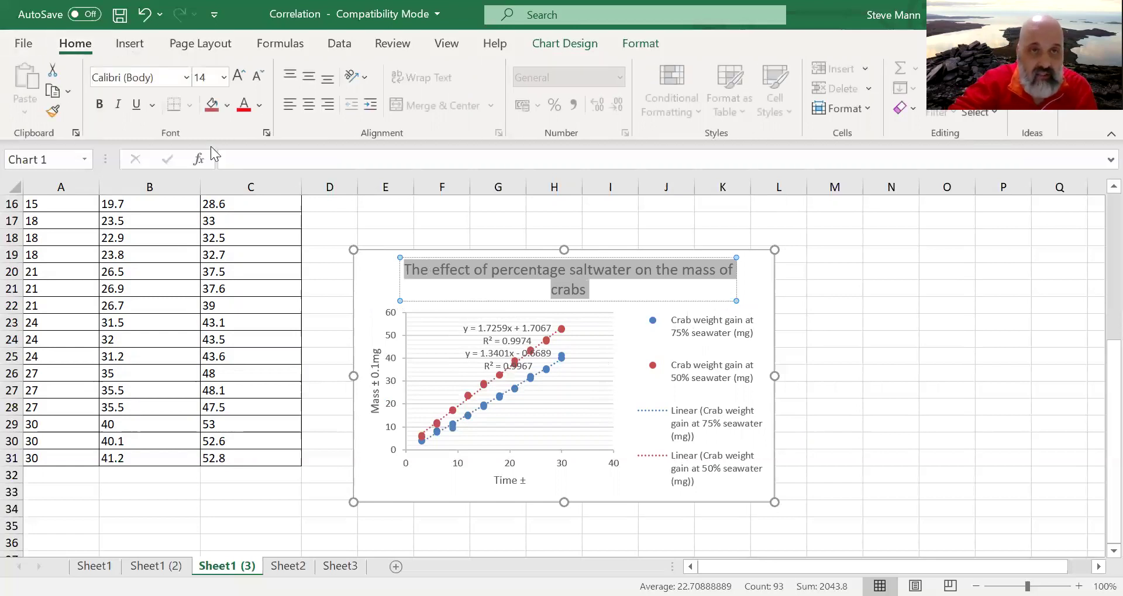
{"action": "left_click", "coordinate": [224, 78]}
{"action": "left_click", "coordinate": [206, 115]}
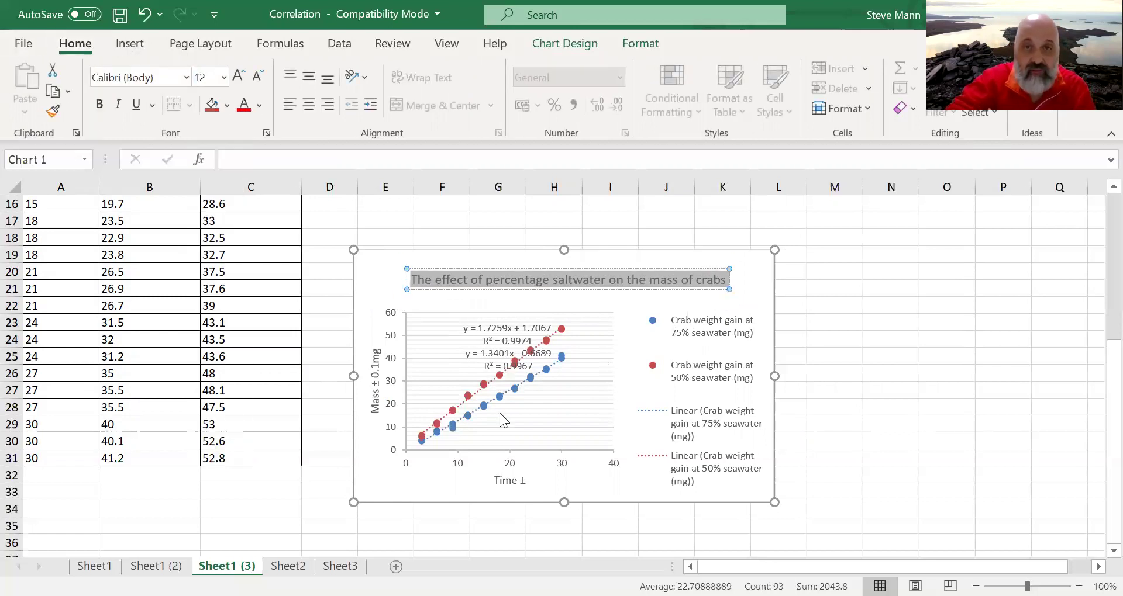
Move the equation and R² label of the 75% seawater trendline to the empty area below its line
{"action": "left_click", "coordinate": [683, 424]}
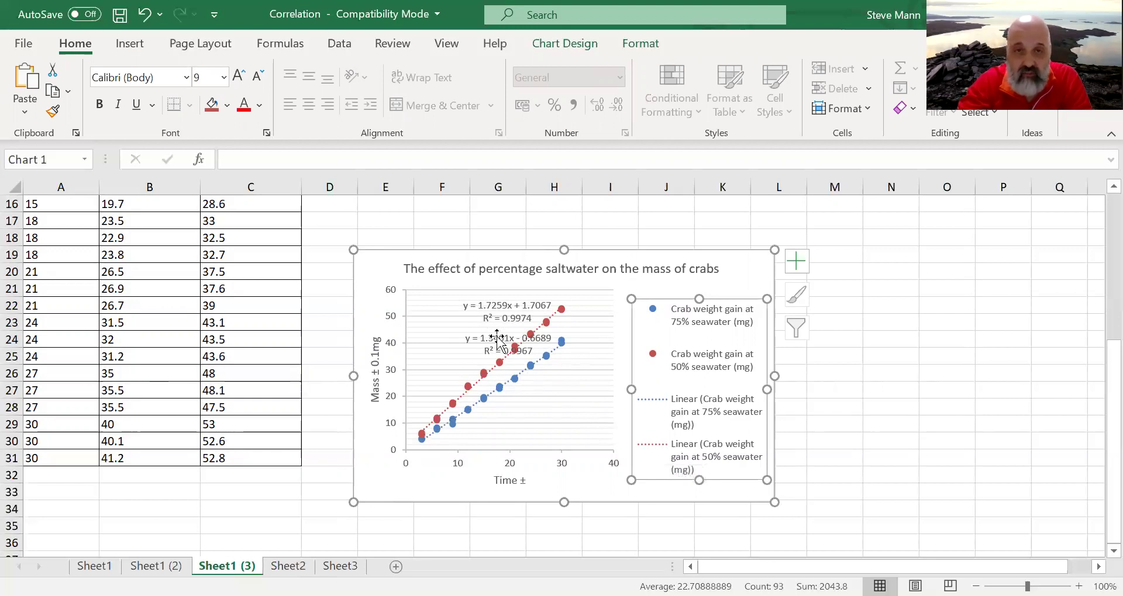
{"action": "left_click", "coordinate": [484, 352]}
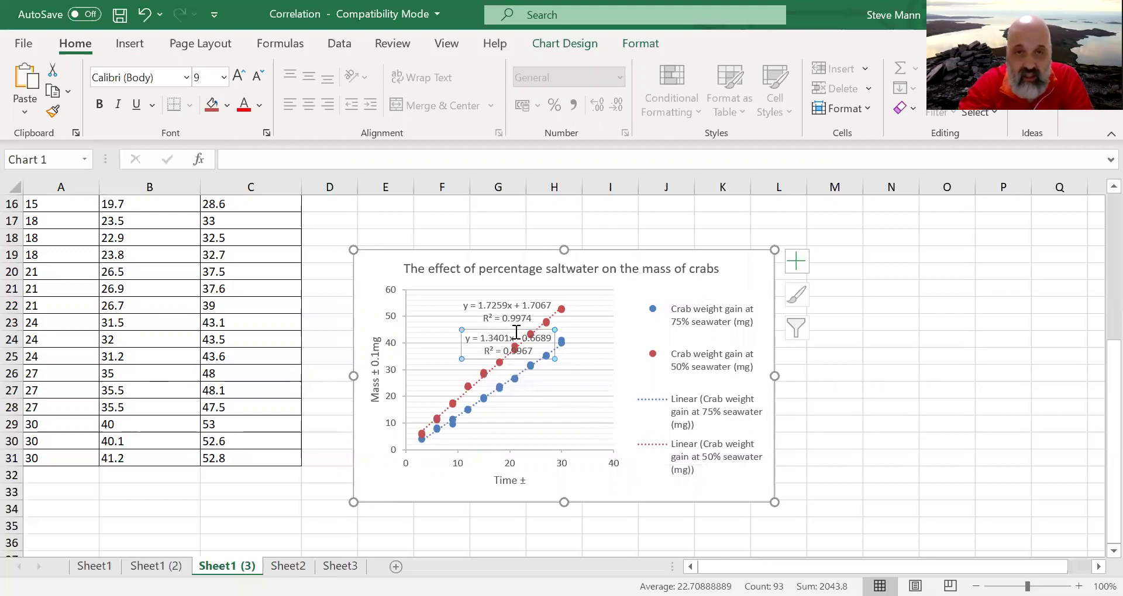
{"action": "left_click_drag", "start_coordinate": [515, 331], "coordinate": [582, 384]}
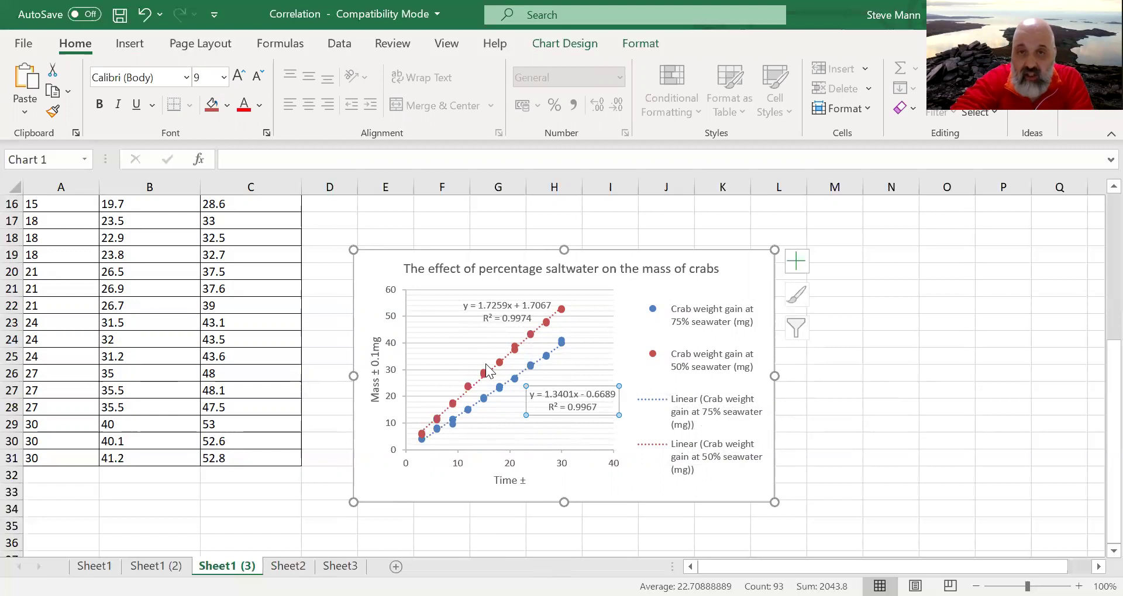
Set the font size of both trendline equation labels to 12
{"action": "left_click", "coordinate": [499, 316]}
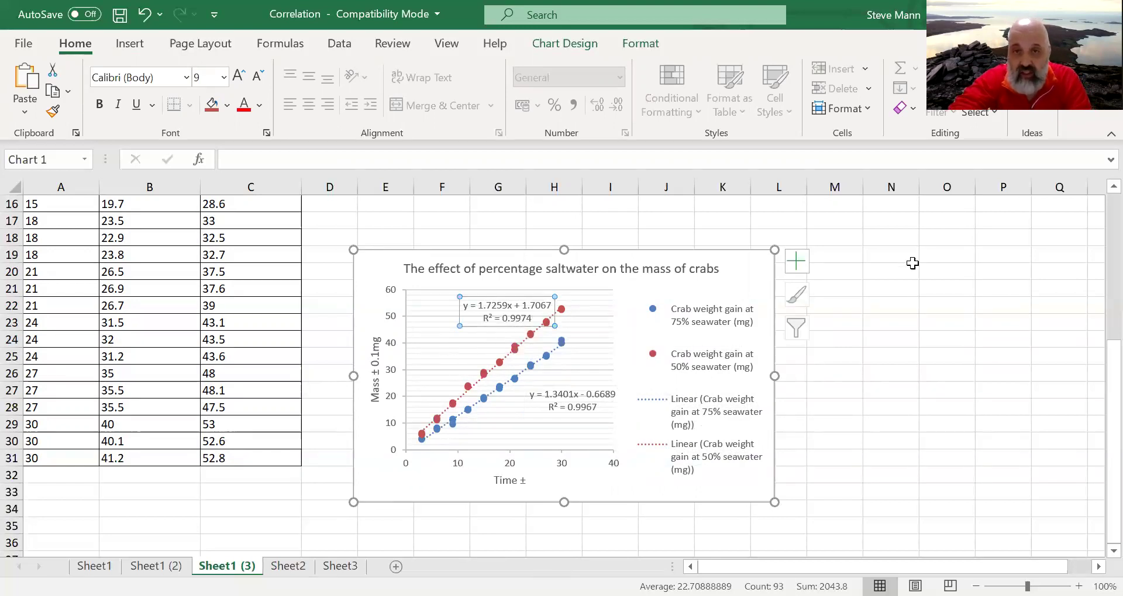
{"action": "left_click", "coordinate": [224, 78]}
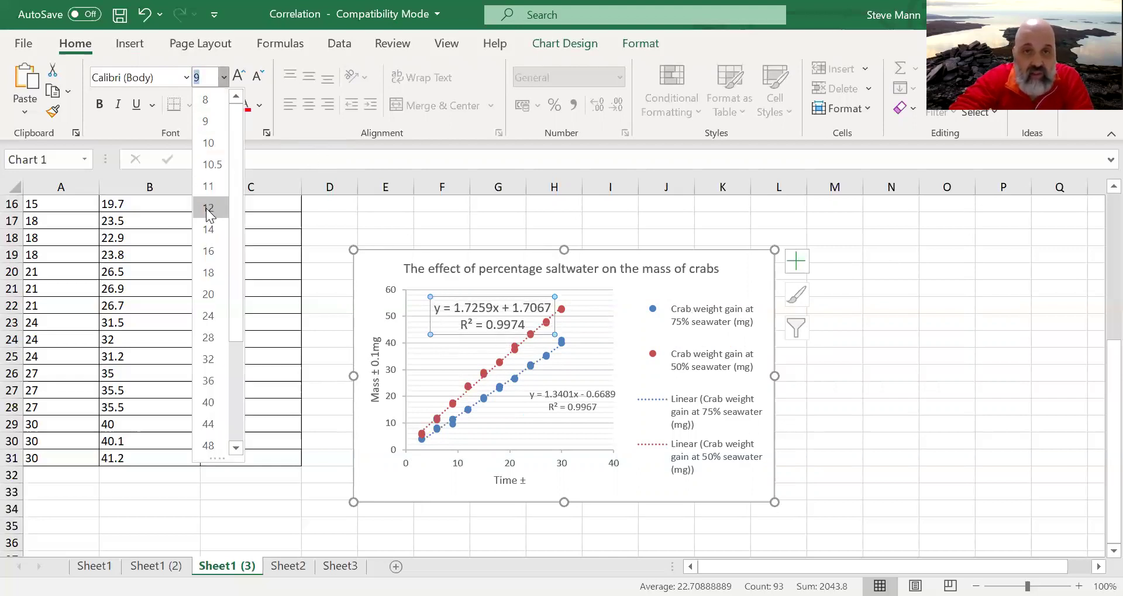
{"action": "left_click", "coordinate": [208, 211]}
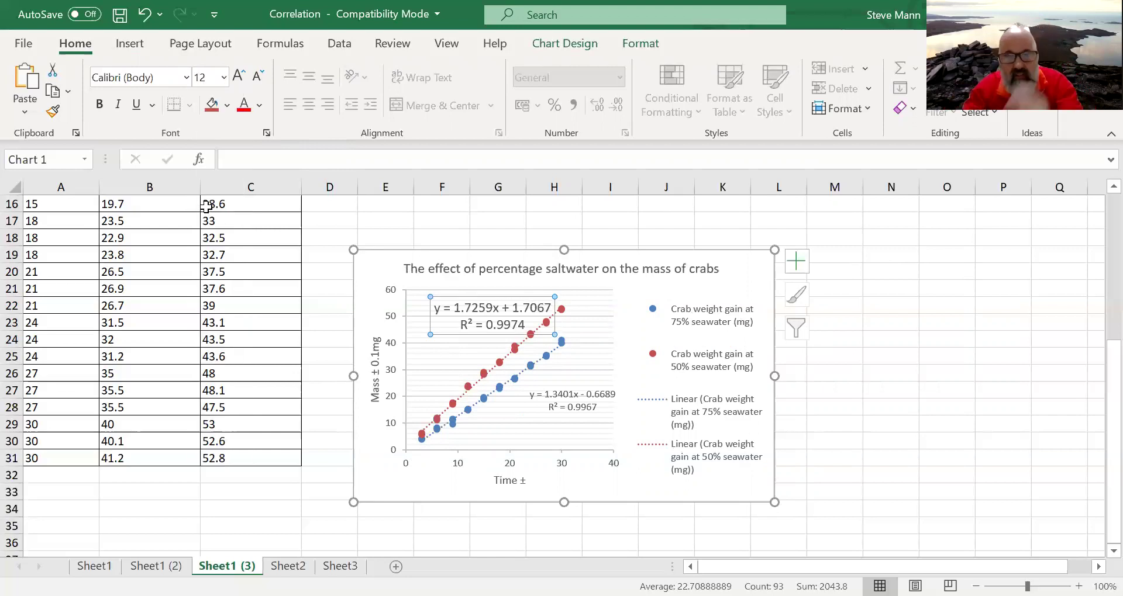
{"action": "left_click", "coordinate": [582, 401]}
{"action": "left_click_drag", "start_coordinate": [602, 408], "coordinate": [532, 396]}
{"action": "left_click", "coordinate": [223, 78]}
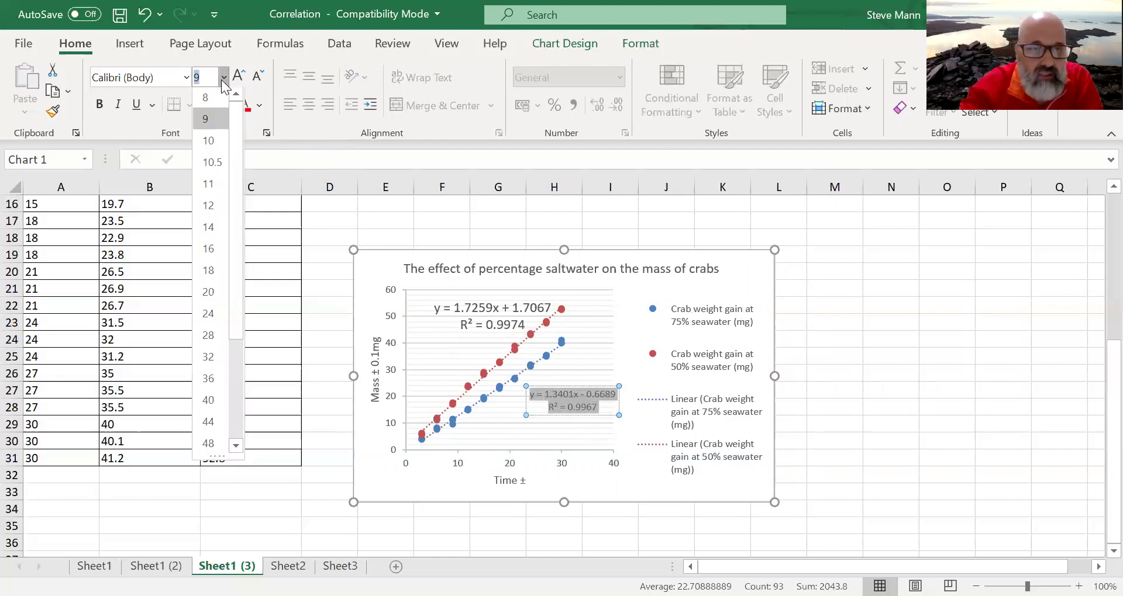
{"action": "left_click", "coordinate": [215, 206]}
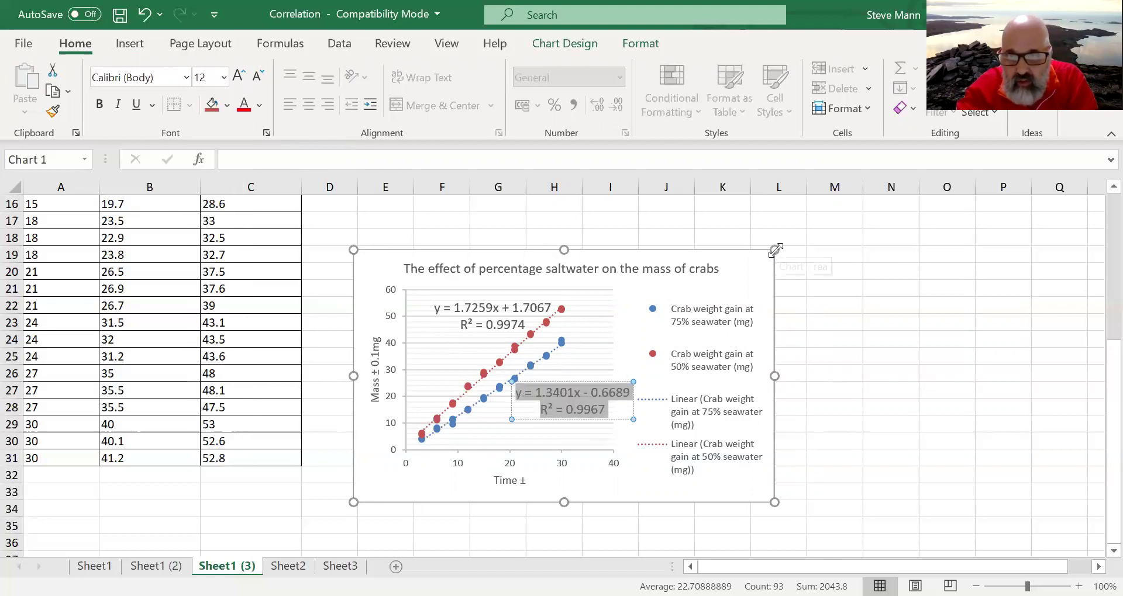
Enlarge the chart upwards and to about column M, and reposition both equation labels clear of the trendlines and legend
{"action": "left_click_drag", "start_coordinate": [777, 249], "coordinate": [889, 221]}
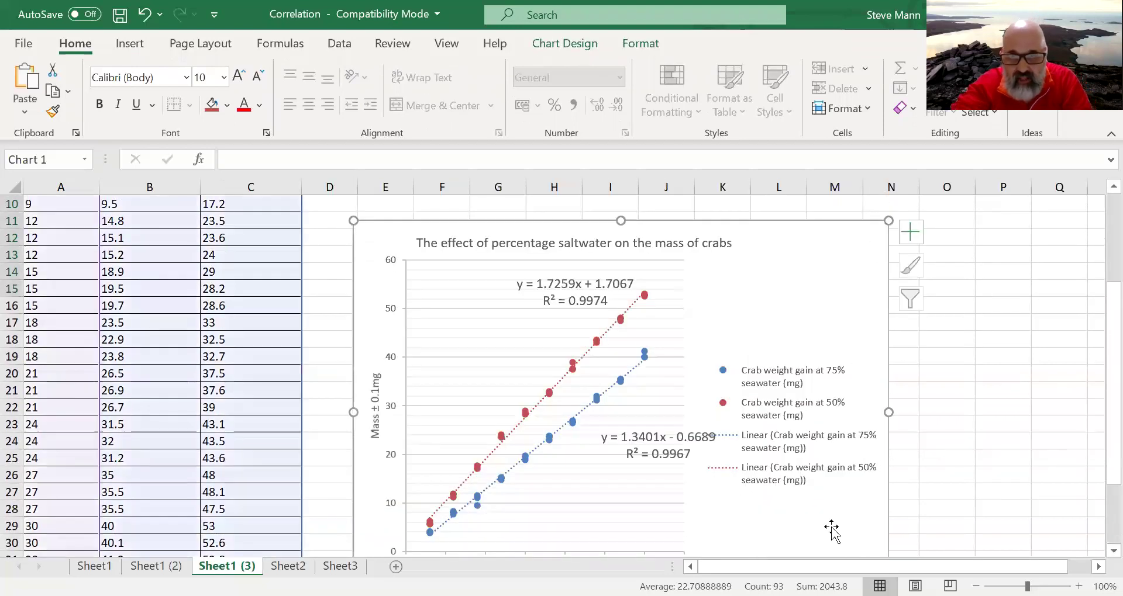
{"action": "left_click", "coordinate": [673, 436]}
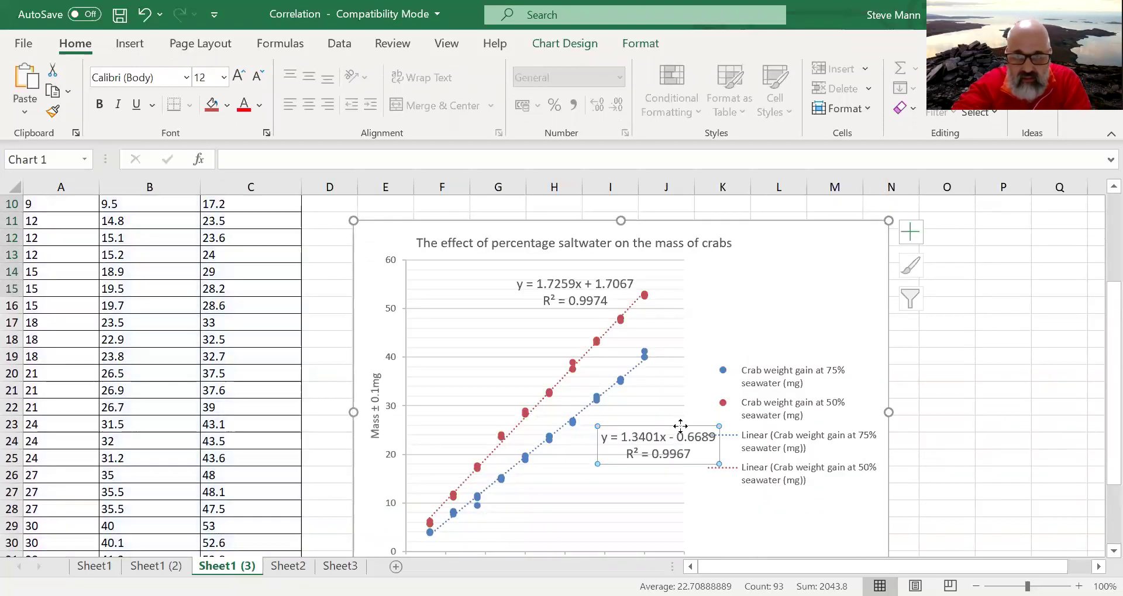
{"action": "left_click_drag", "start_coordinate": [678, 427], "coordinate": [655, 440]}
{"action": "left_click", "coordinate": [576, 282]}
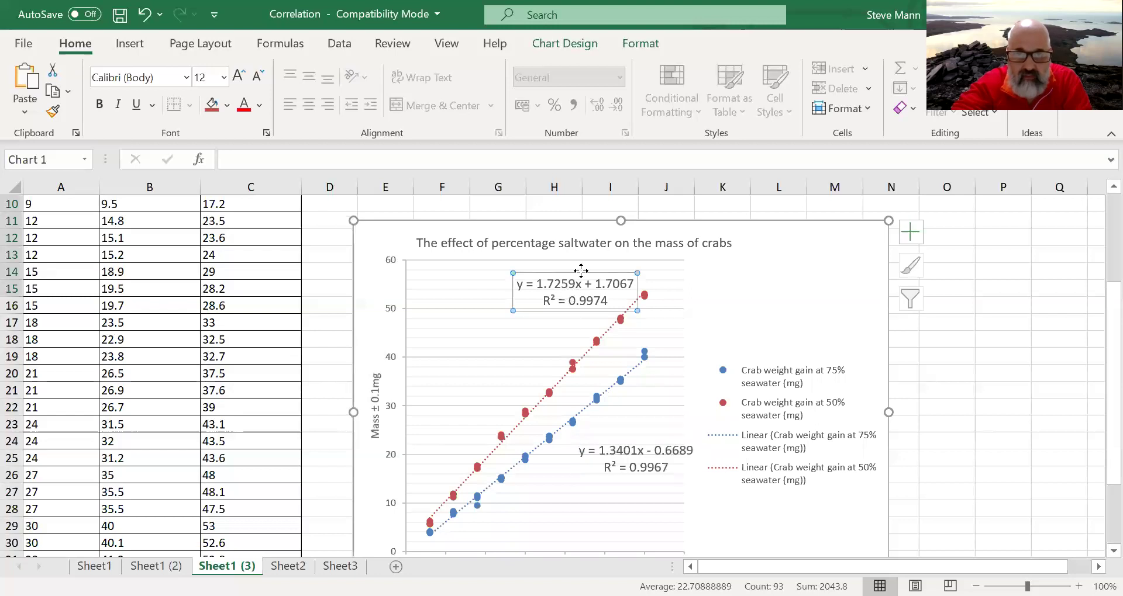
{"action": "left_click_drag", "start_coordinate": [576, 282], "coordinate": [551, 299]}
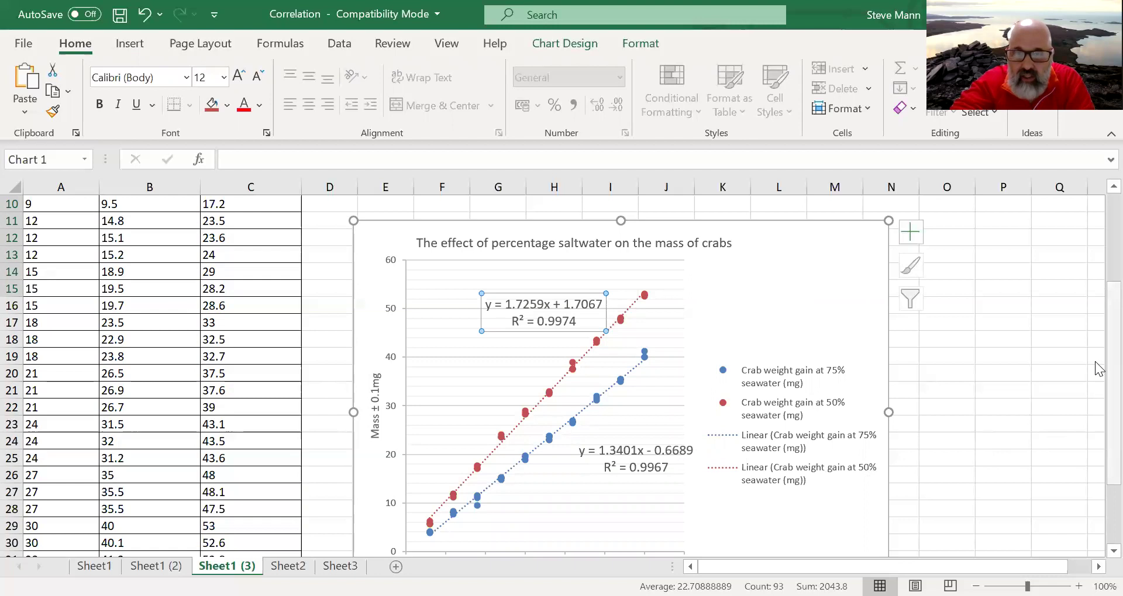
Add major and minor gridlines to the chart's horizontal Time axis
{"action": "left_click_drag", "start_coordinate": [1097, 365], "coordinate": [1097, 394]}
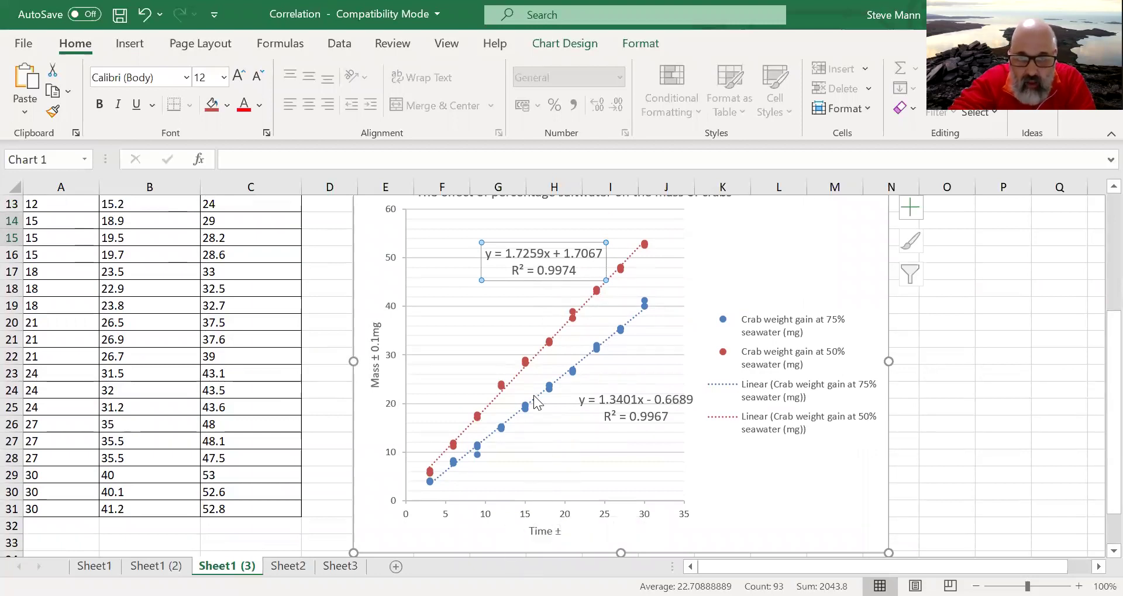
{"action": "right_click", "coordinate": [587, 502]}
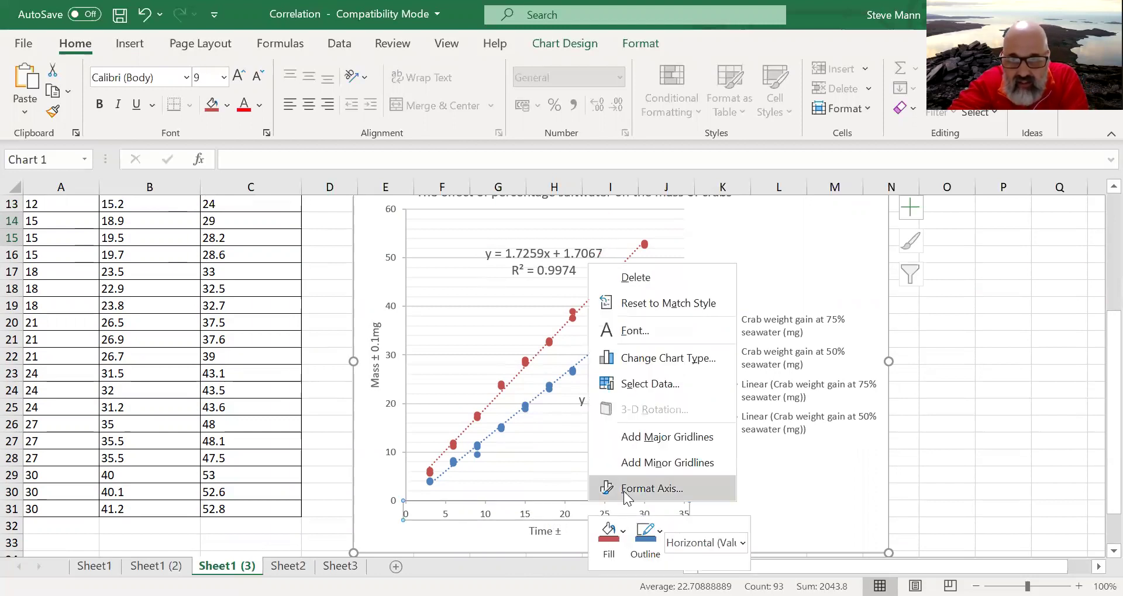
{"action": "left_click", "coordinate": [681, 439]}
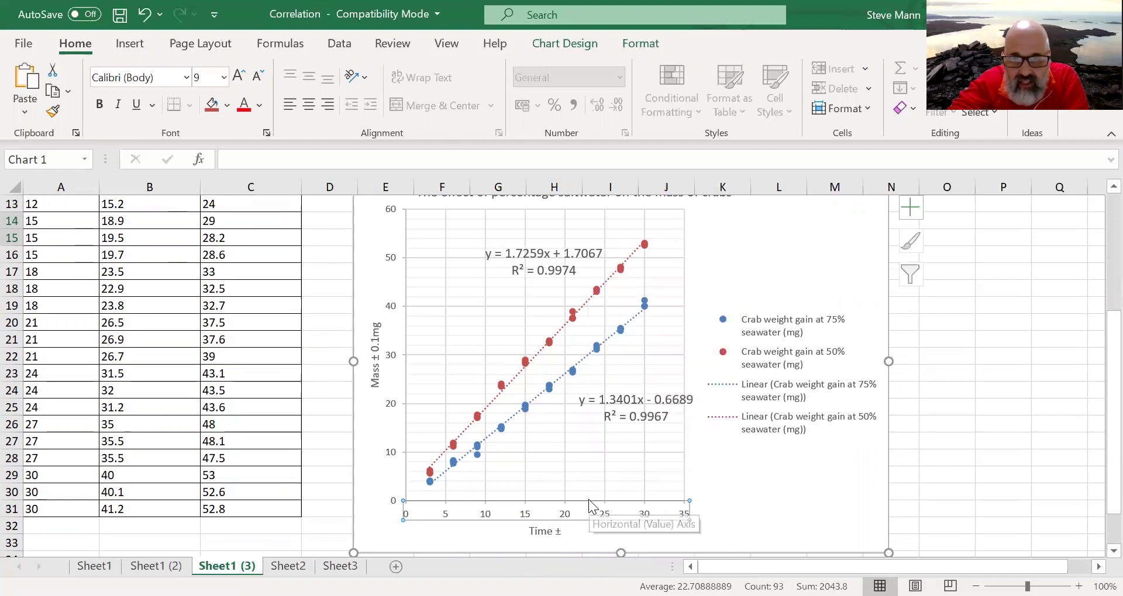
{"action": "right_click", "coordinate": [589, 504]}
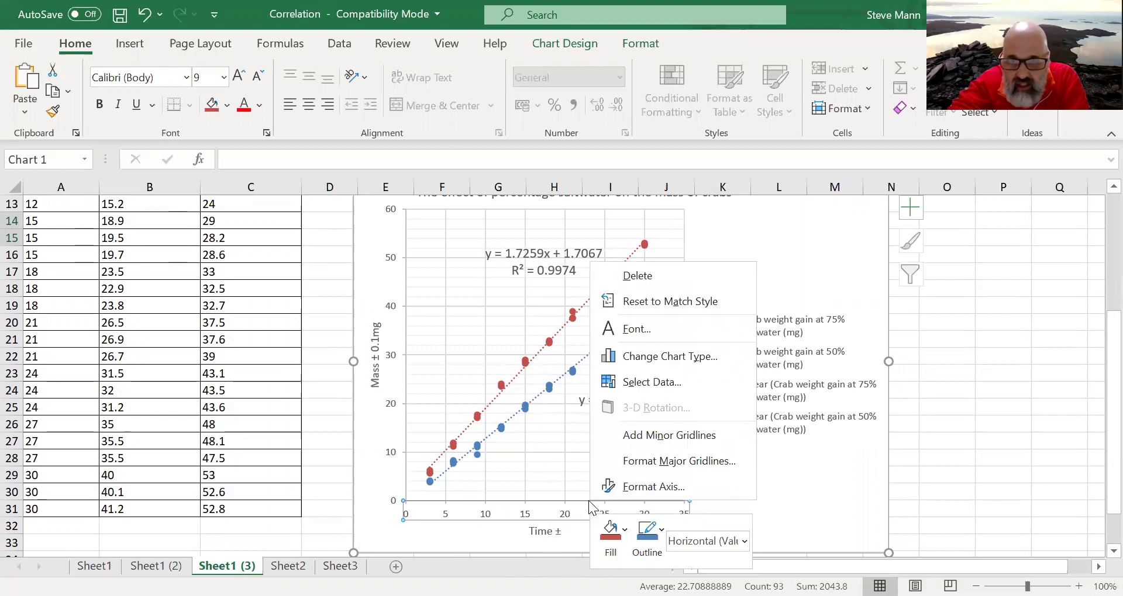
{"action": "left_click", "coordinate": [660, 439]}
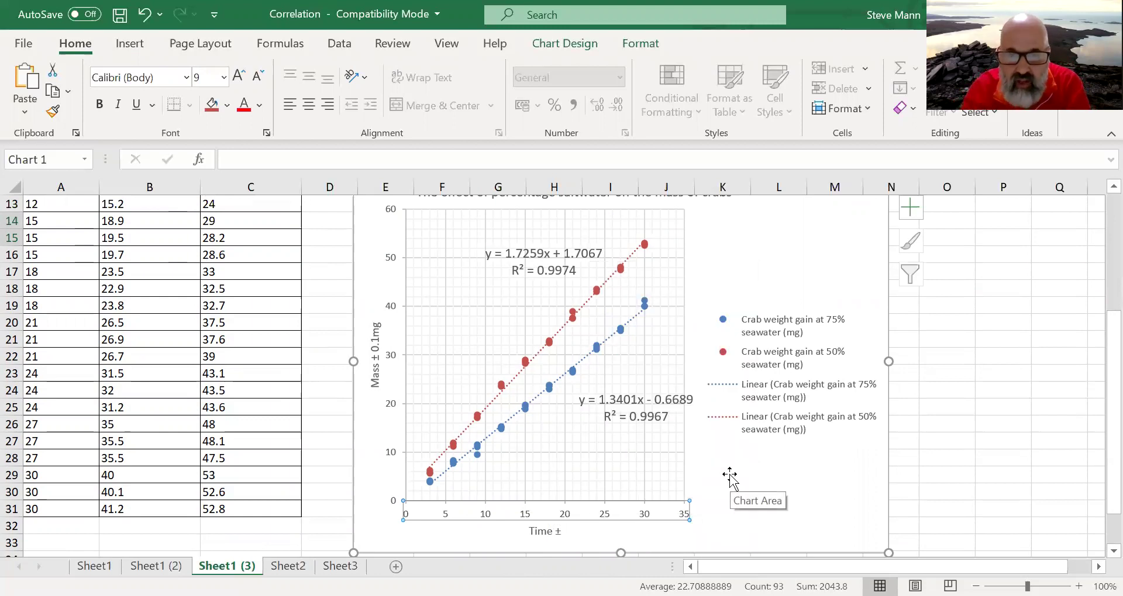
Format the 75% seawater trendline with a solid dash type instead of dots
{"action": "right_click", "coordinate": [609, 336]}
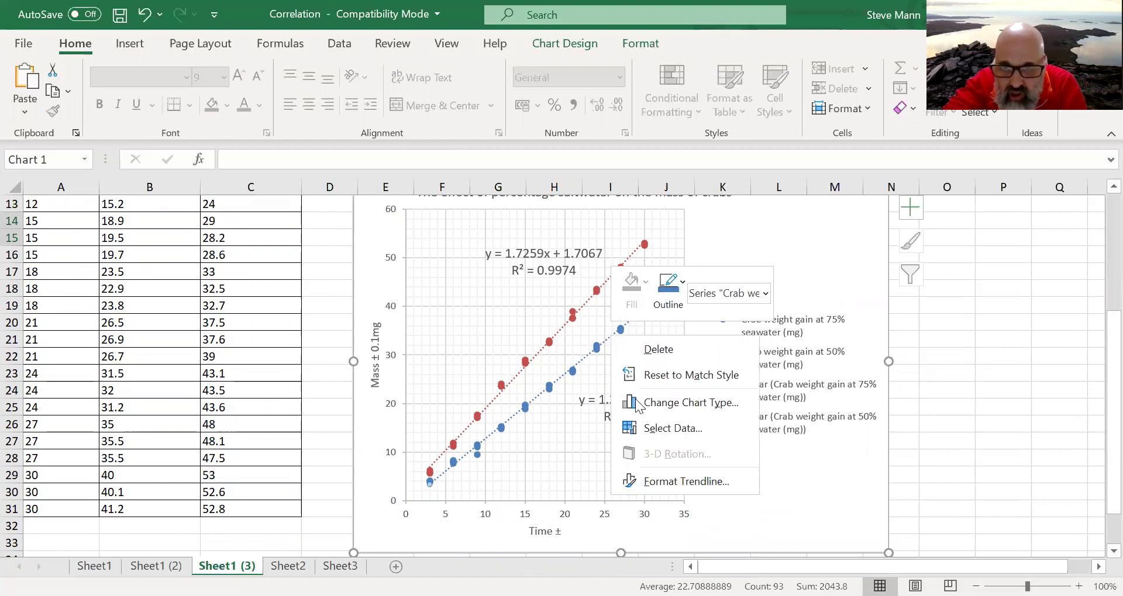
{"action": "left_click", "coordinate": [668, 483]}
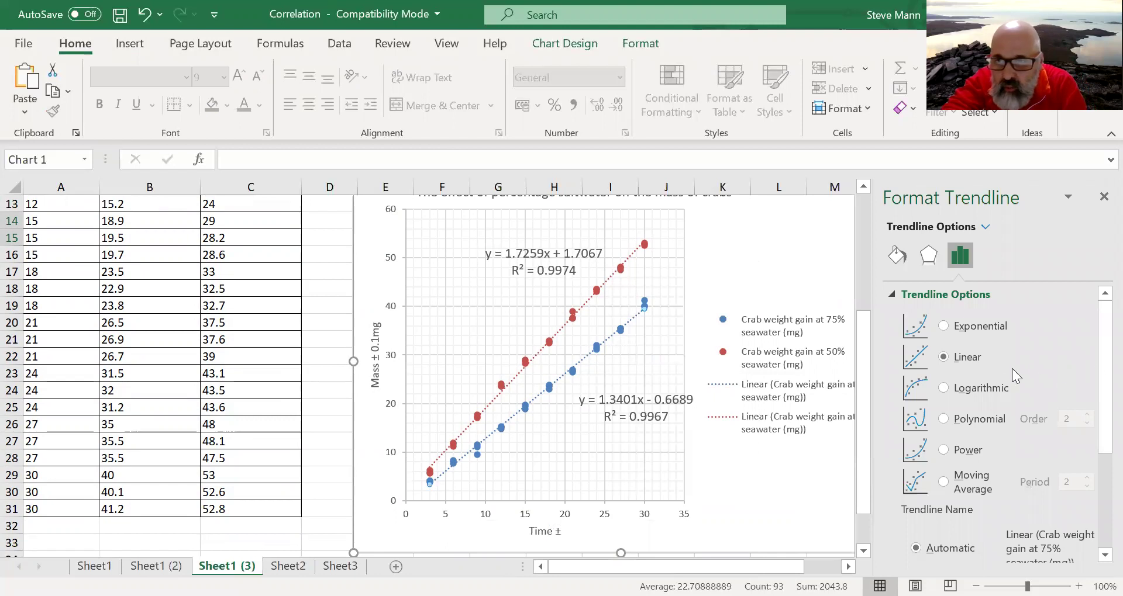
{"action": "left_click_drag", "start_coordinate": [1095, 383], "coordinate": [887, 552]}
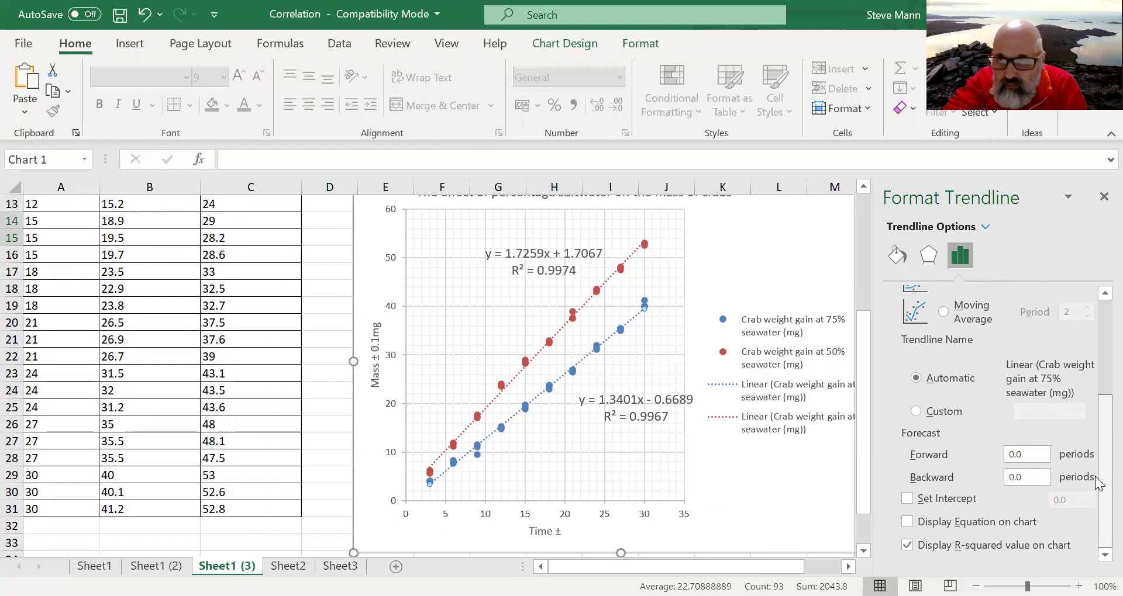
{"action": "left_click_drag", "start_coordinate": [1097, 478], "coordinate": [1099, 291]}
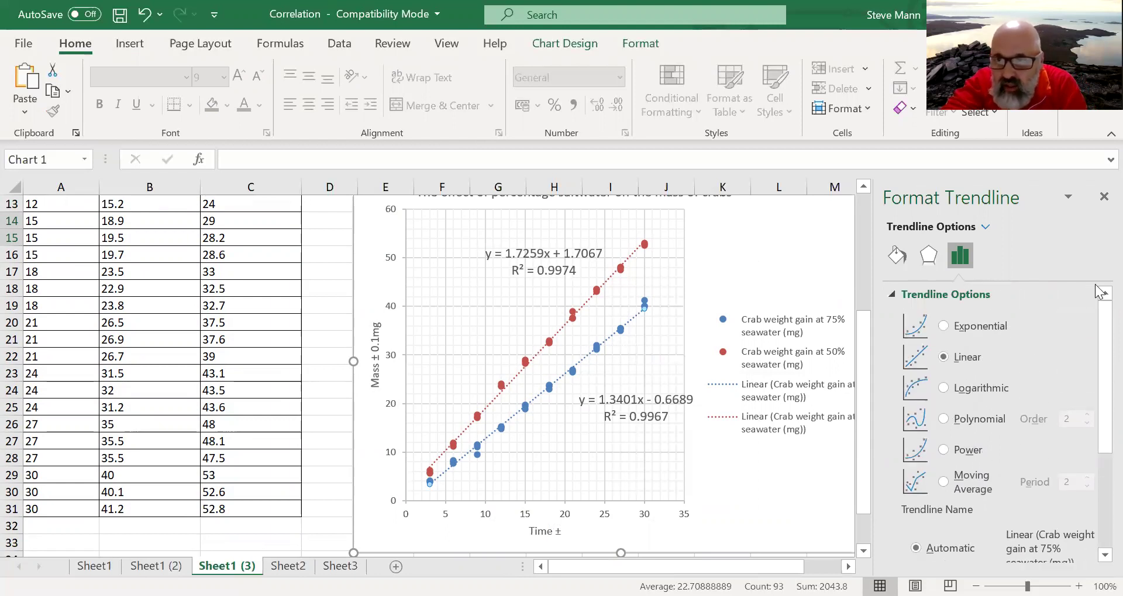
{"action": "left_click", "coordinate": [898, 255]}
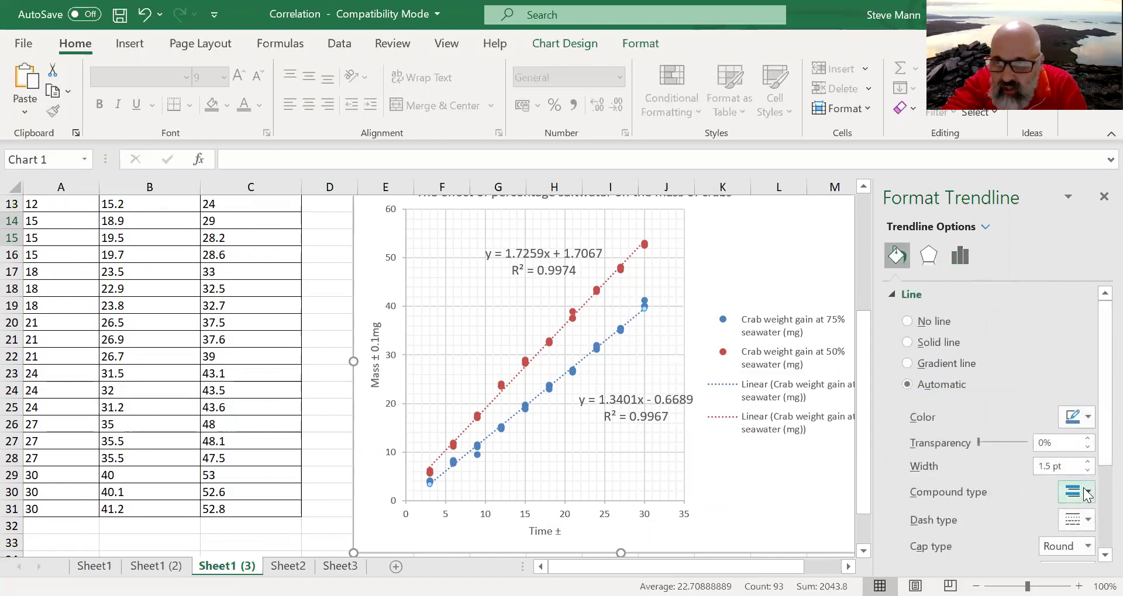
{"action": "left_click", "coordinate": [1088, 521]}
{"action": "left_click", "coordinate": [1072, 403]}
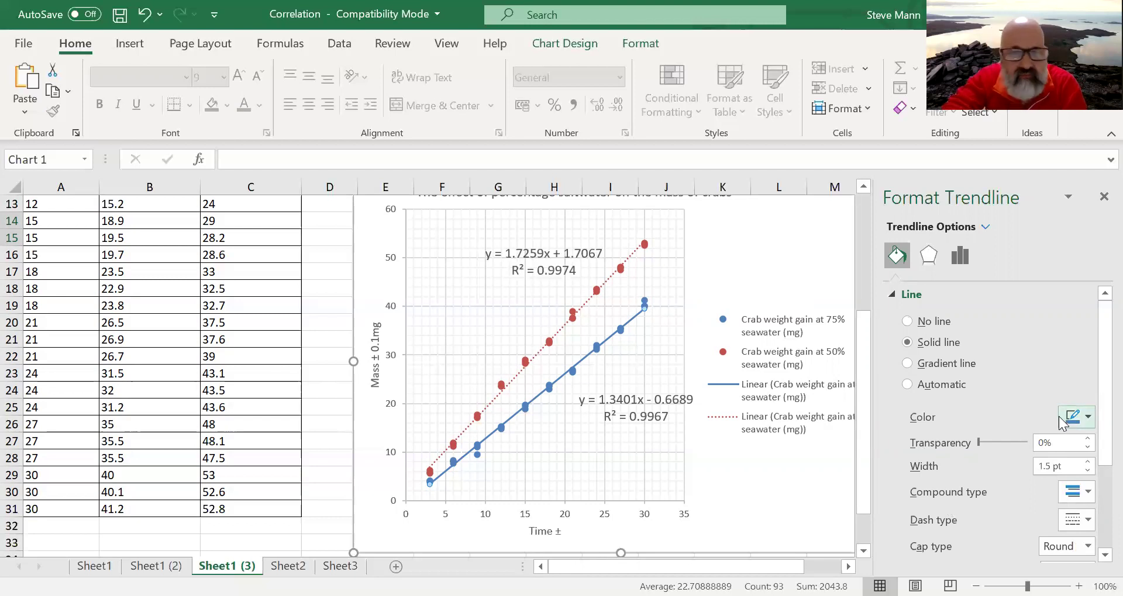
Format the 50% seawater trendline as a solid line with a simple compound type and a solid dash type
{"action": "left_click", "coordinate": [559, 331]}
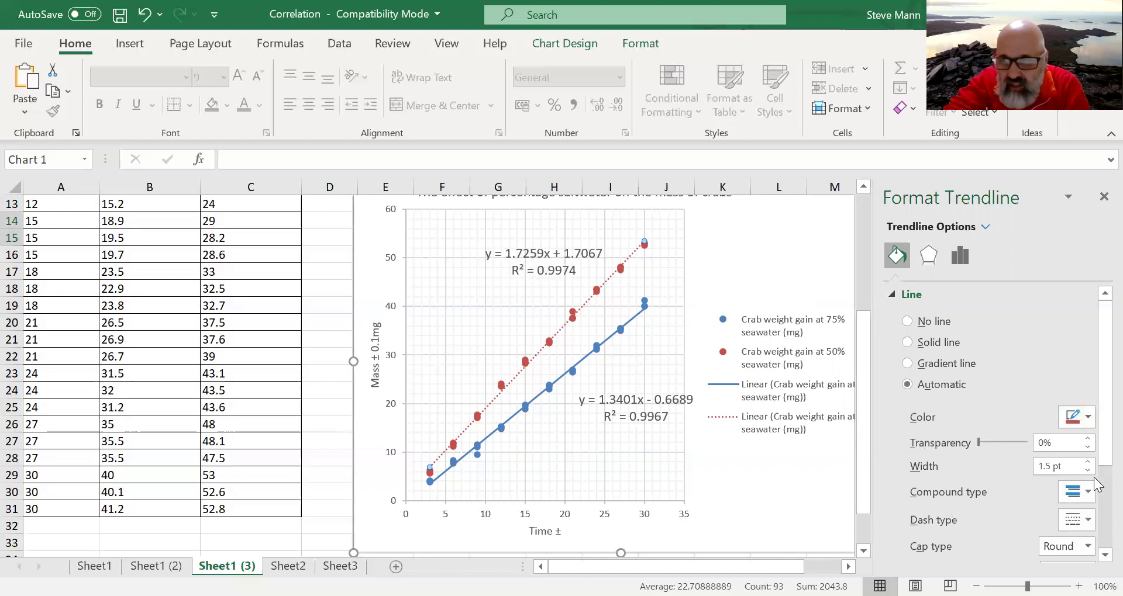
{"action": "left_click", "coordinate": [1088, 492]}
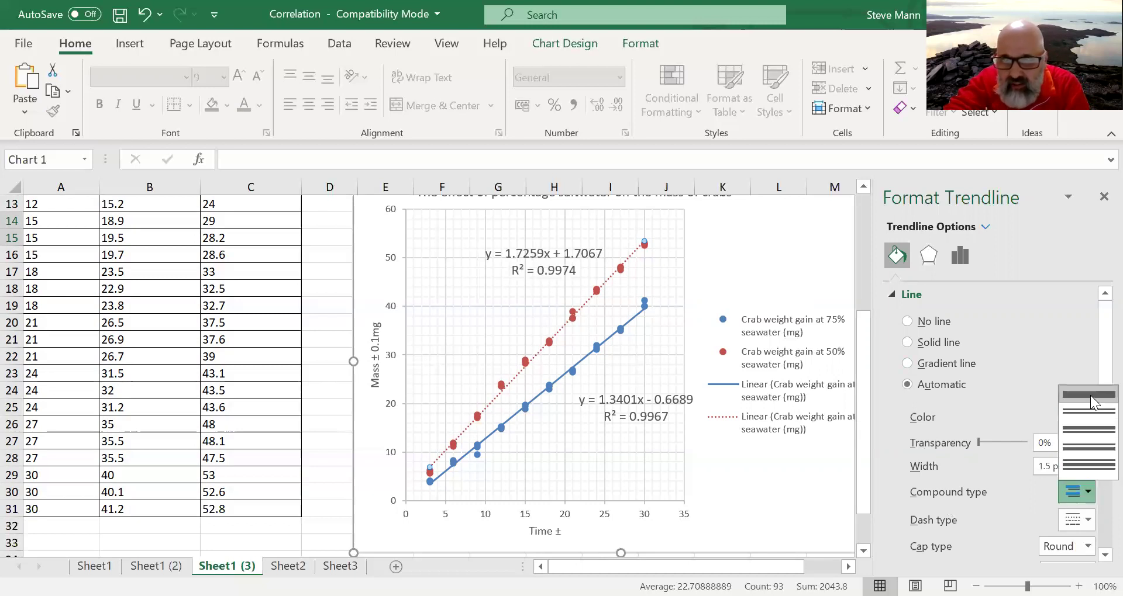
{"action": "left_click", "coordinate": [1091, 395]}
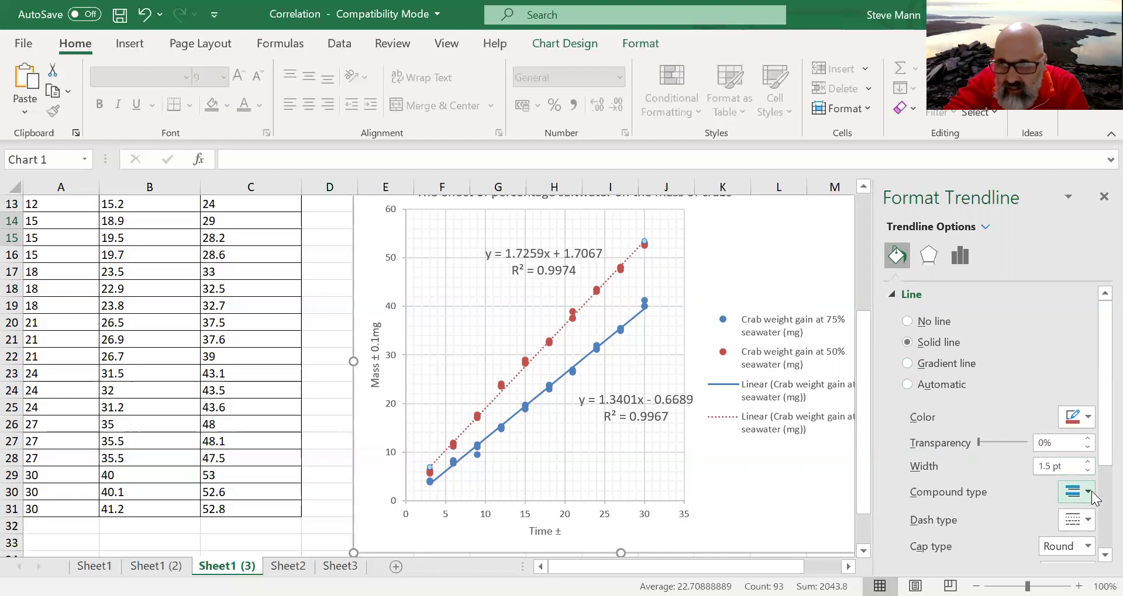
{"action": "left_click", "coordinate": [1086, 520]}
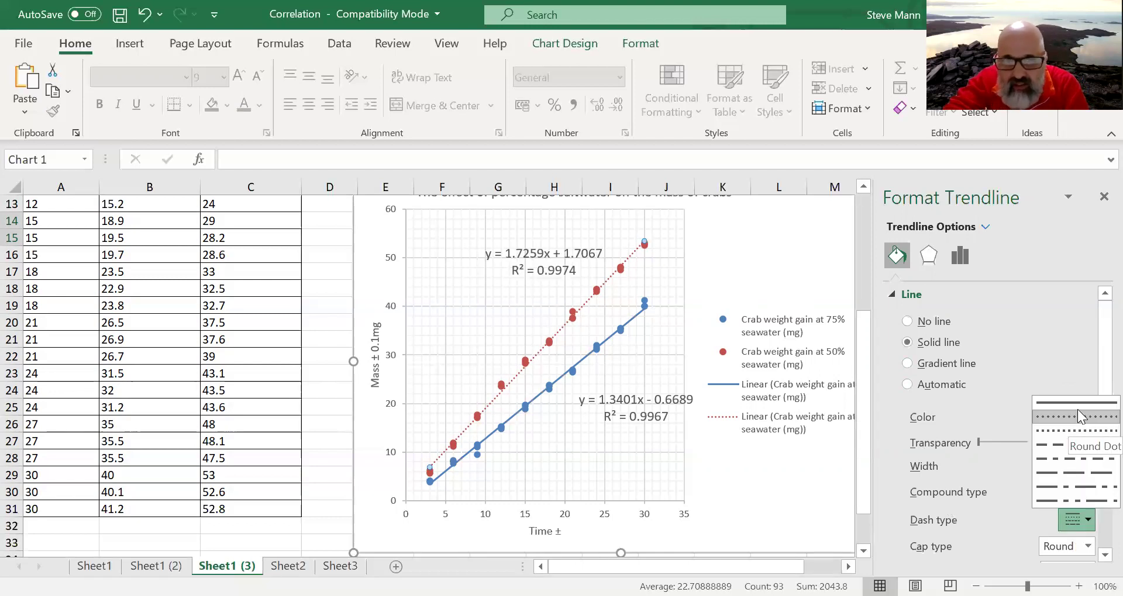
{"action": "left_click", "coordinate": [1078, 403]}
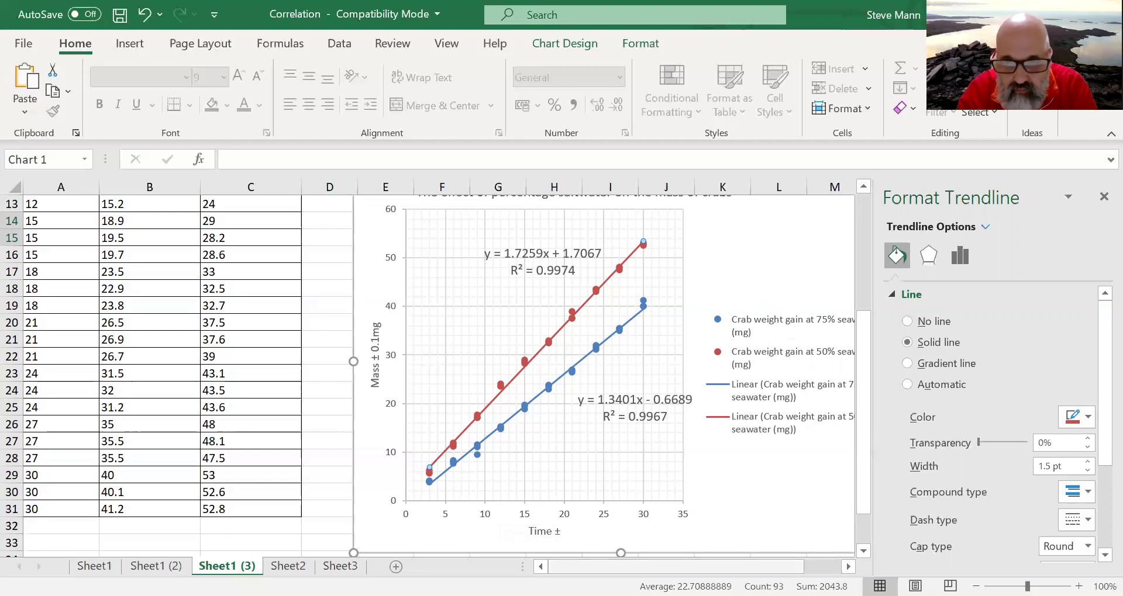
{"action": "left_click", "coordinate": [1097, 197]}
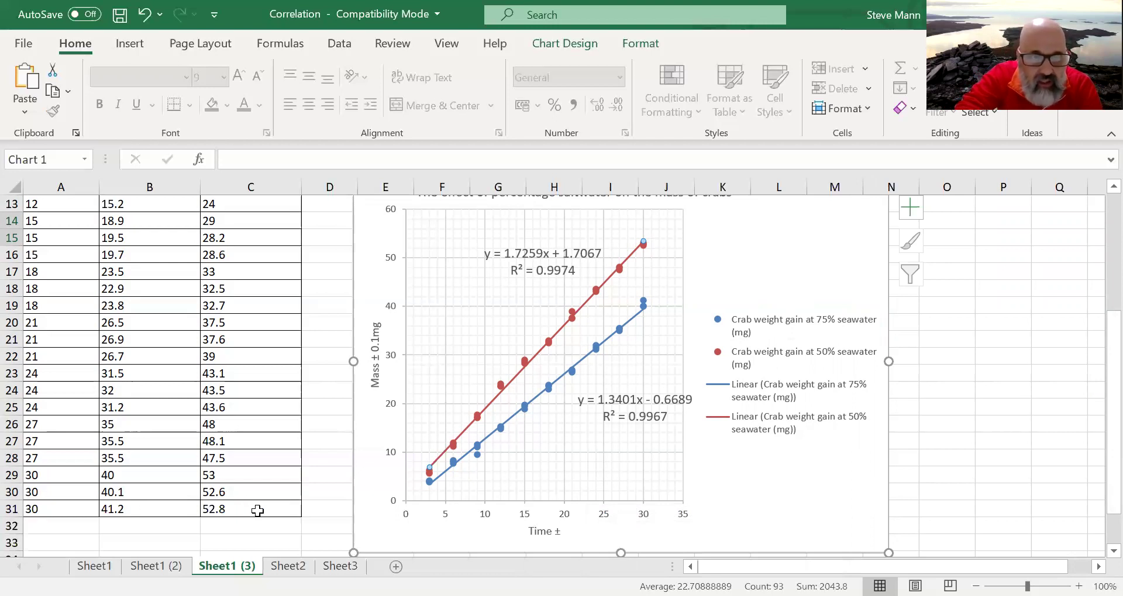
Format the crab weight gain values in B2:C31 to show one decimal place
{"action": "left_click_drag", "start_coordinate": [257, 511], "coordinate": [119, 201]}
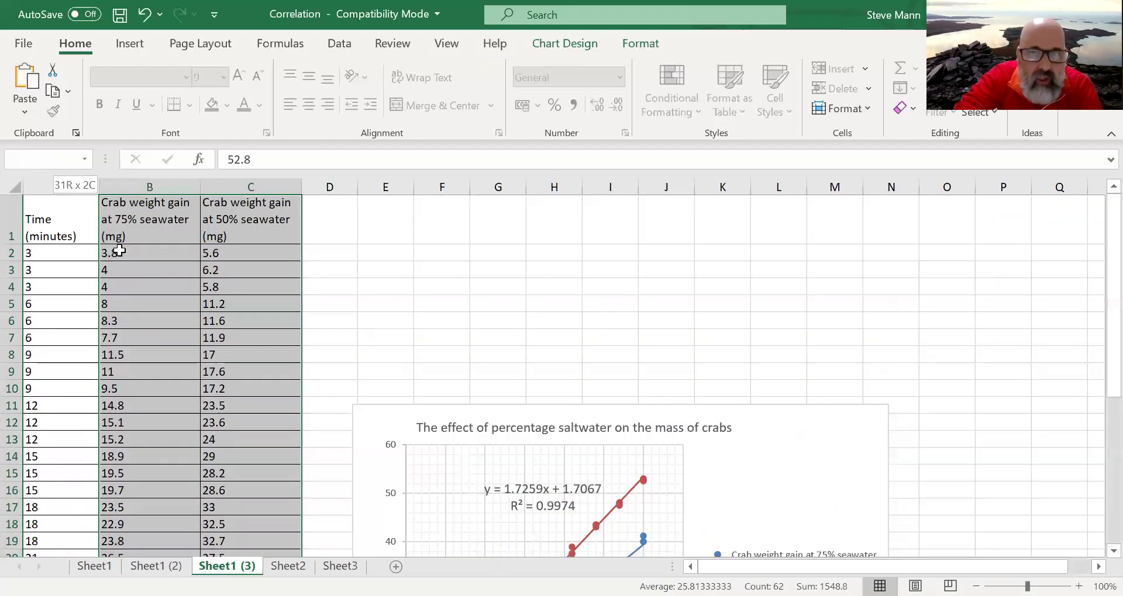
{"action": "left_click_drag", "start_coordinate": [119, 251], "coordinate": [118, 257]}
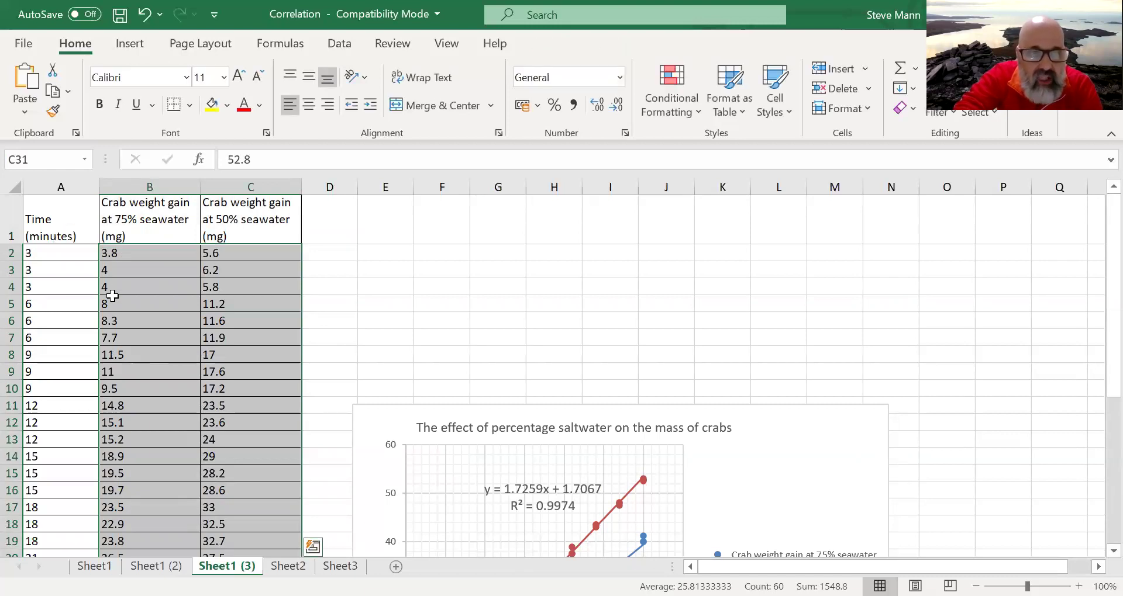
{"action": "left_click", "coordinate": [618, 107]}
{"action": "left_click_drag", "start_coordinate": [1095, 440], "coordinate": [1094, 236]}
{"action": "left_click", "coordinate": [596, 107]}
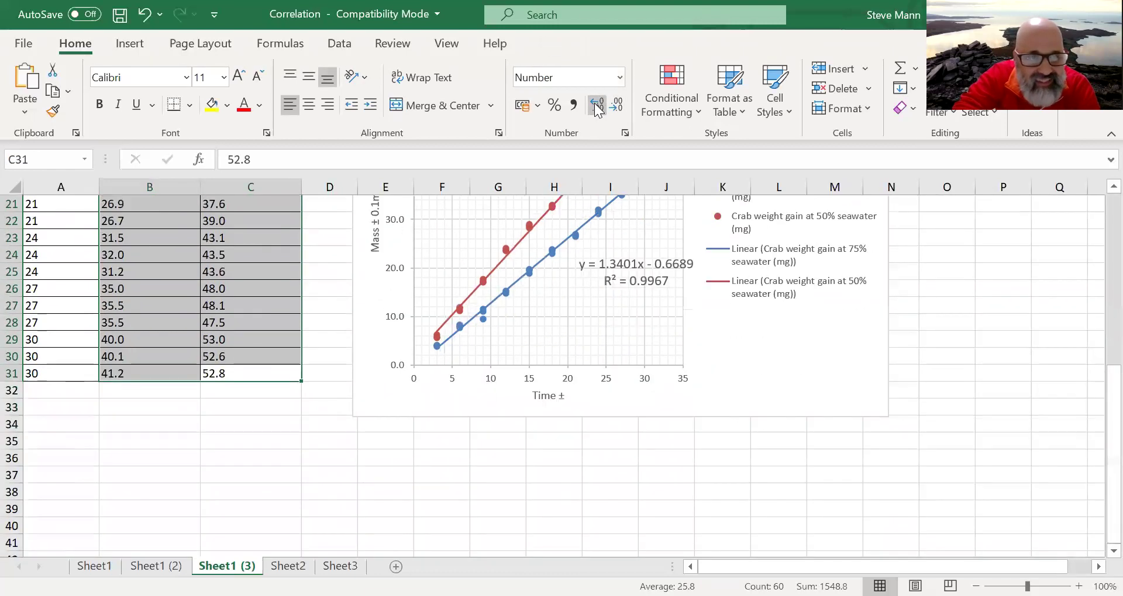
{"action": "left_click_drag", "start_coordinate": [1095, 408], "coordinate": [1098, 242]}
{"action": "left_click", "coordinate": [504, 272]}
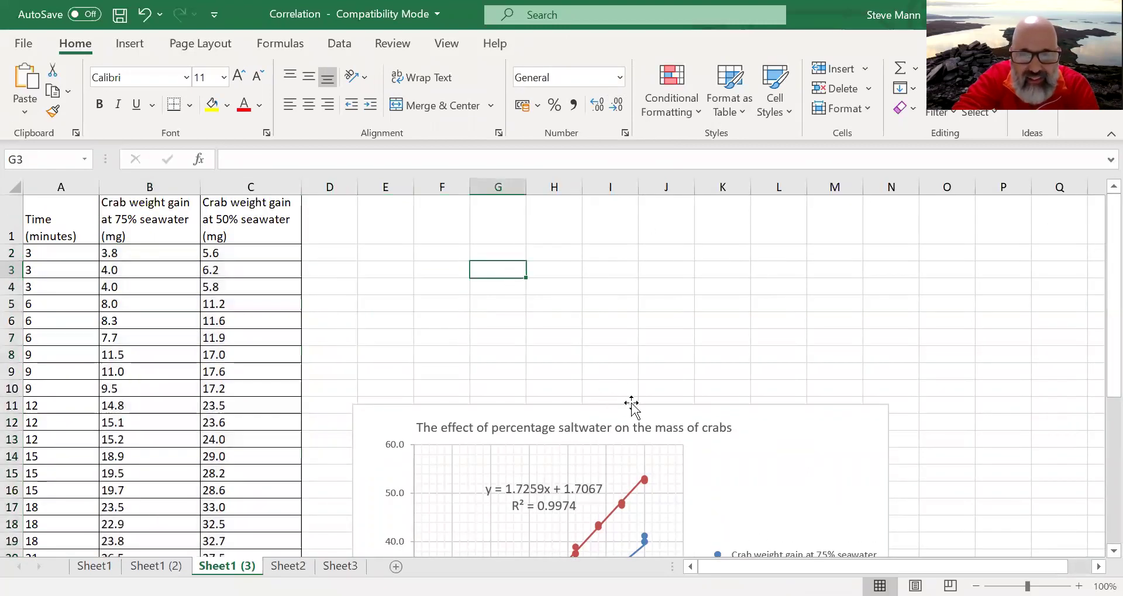
Move the chart up beside the first data rows and shrink it slightly so it spans about columns E to M
{"action": "left_click_drag", "start_coordinate": [632, 403], "coordinate": [634, 204]}
{"action": "left_click_drag", "start_coordinate": [884, 204], "coordinate": [868, 230]}
{"action": "scroll", "coordinate": [1100, 346], "scroll_direction": "down", "scroll_amount": 1}
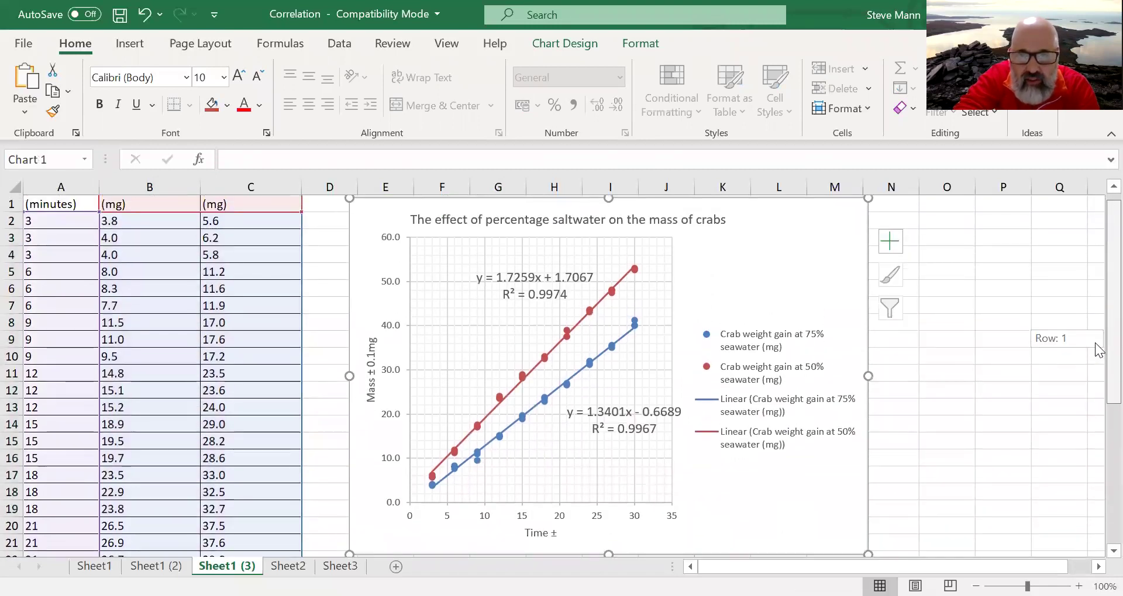
{"action": "scroll", "coordinate": [1097, 348], "scroll_direction": "down", "scroll_amount": 1}
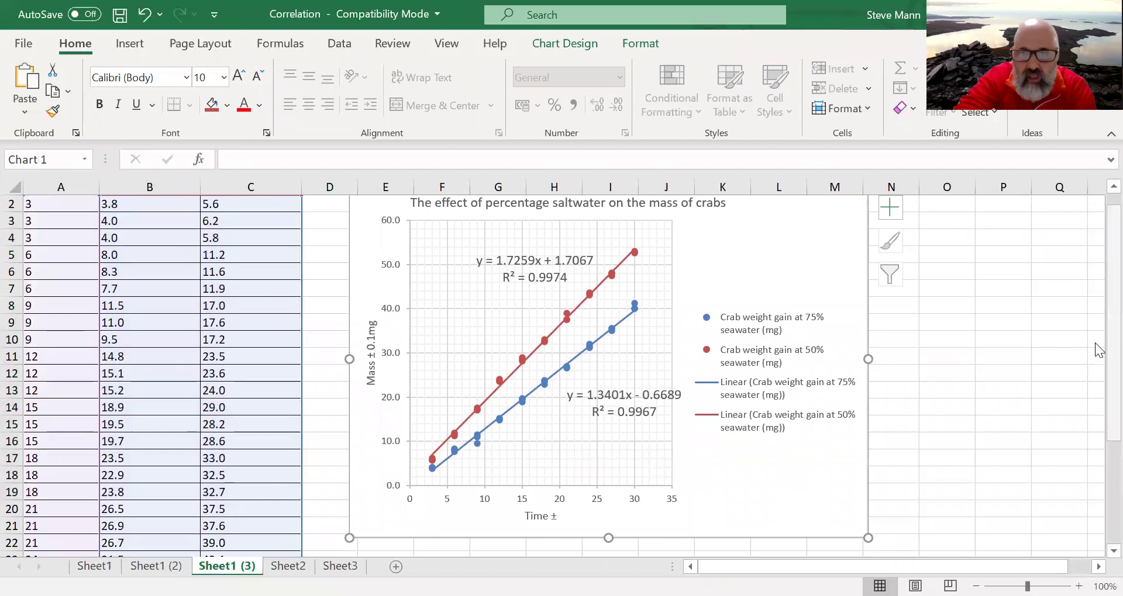
{"action": "scroll", "coordinate": [1100, 357], "scroll_direction": "up", "scroll_amount": 2}
{"action": "scroll", "coordinate": [1099, 354], "scroll_direction": "down", "scroll_amount": 1}
{"action": "scroll", "coordinate": [1098, 351], "scroll_direction": "down", "scroll_amount": 1}
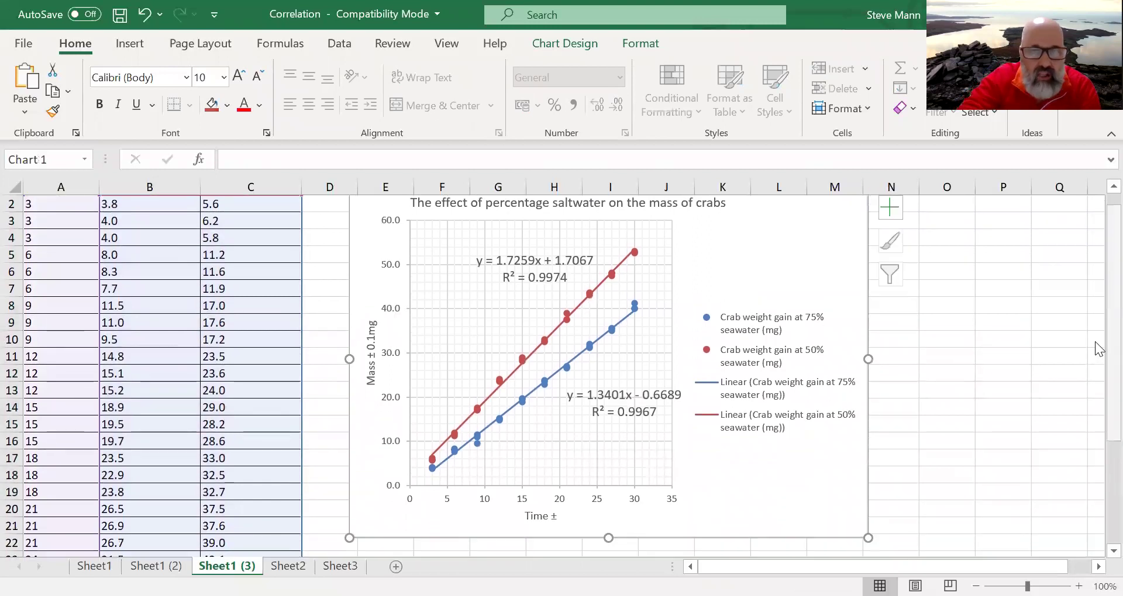